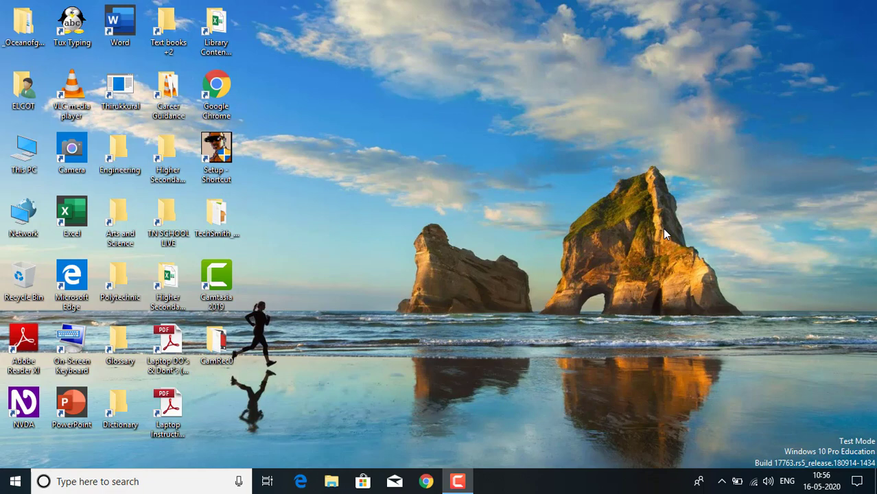
Open Chrome, go to Google and search for 'download unity'.
click(427, 481)
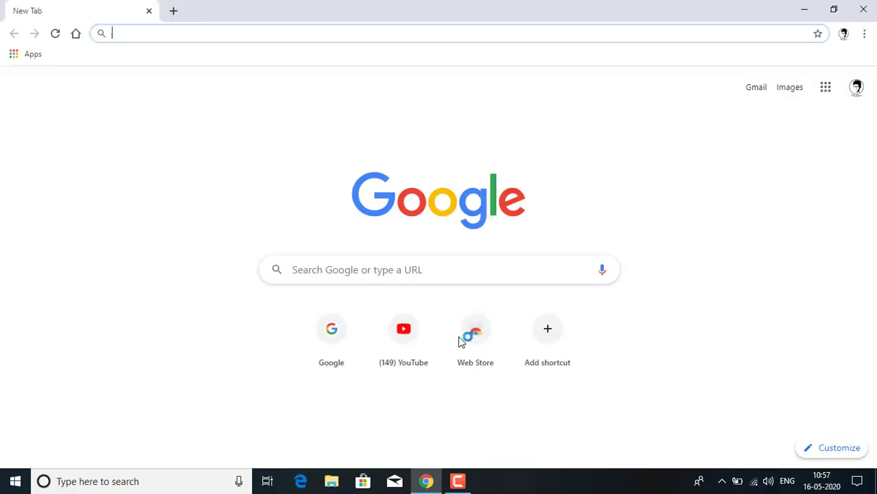
text(googl)
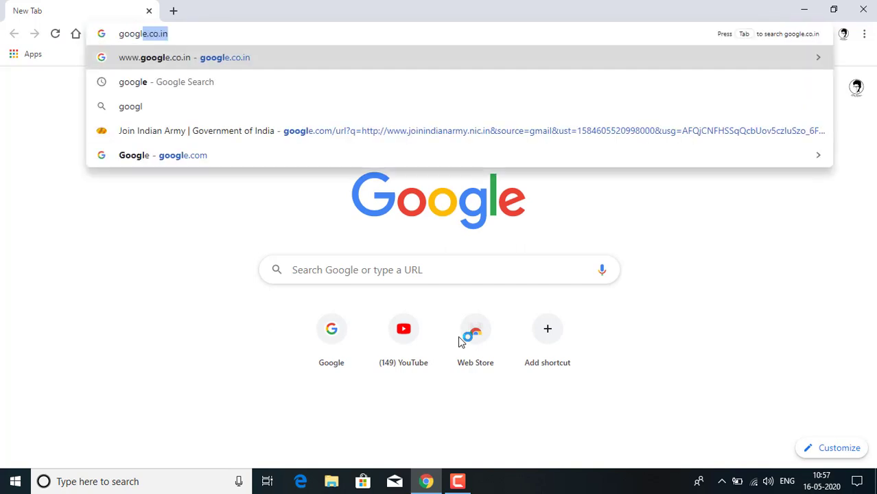
key(Return)
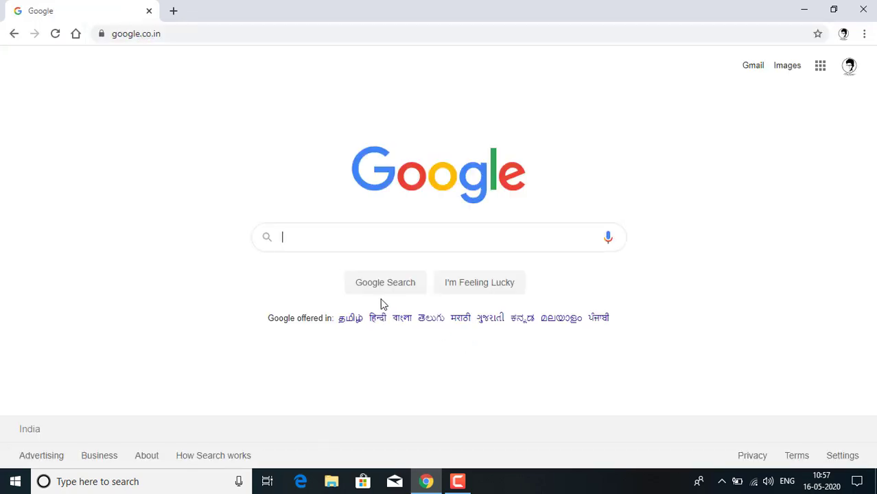
text(download)
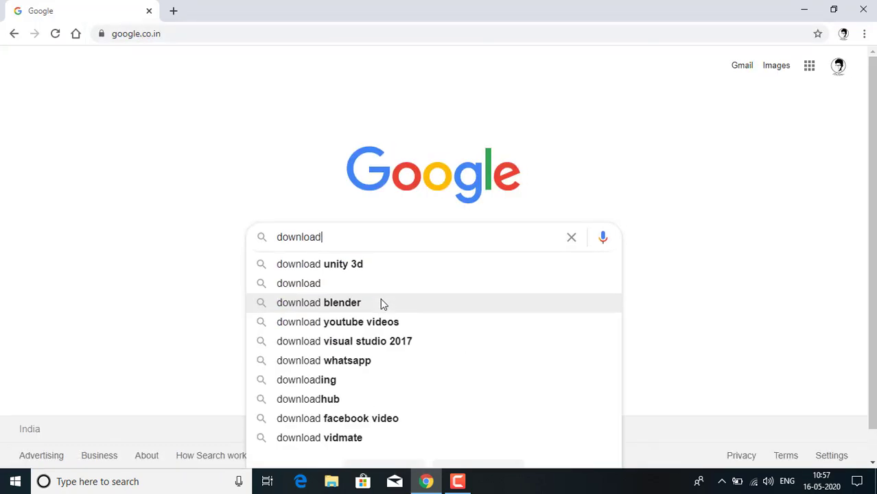
text( n)
key(BackSpace)
text(un)
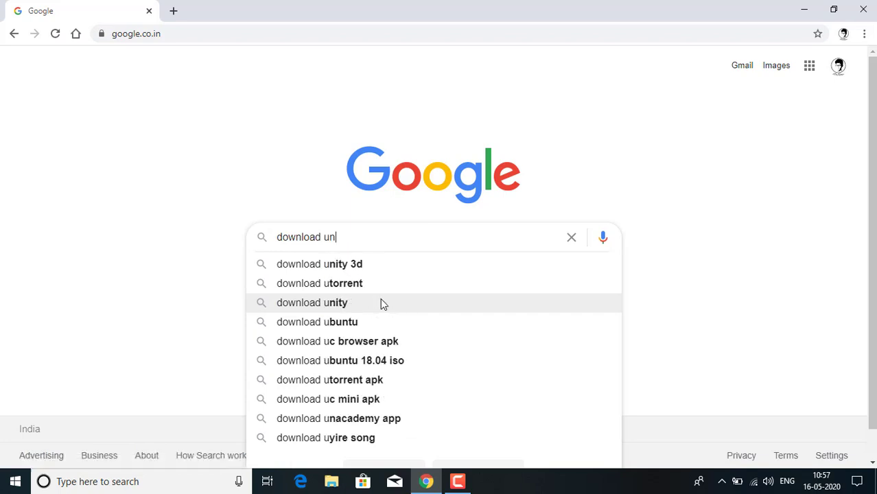
text(ity)
key(Return)
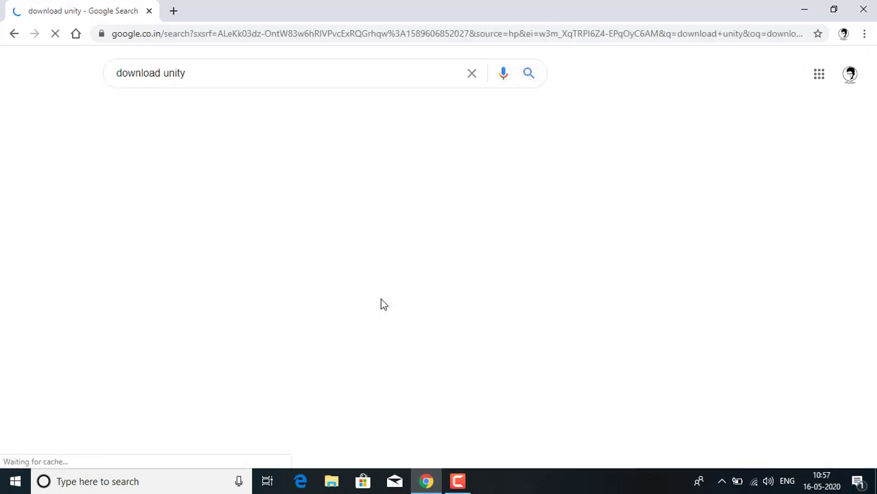
Open the Download - Unity result and clear the Chrome notification.
click(165, 181)
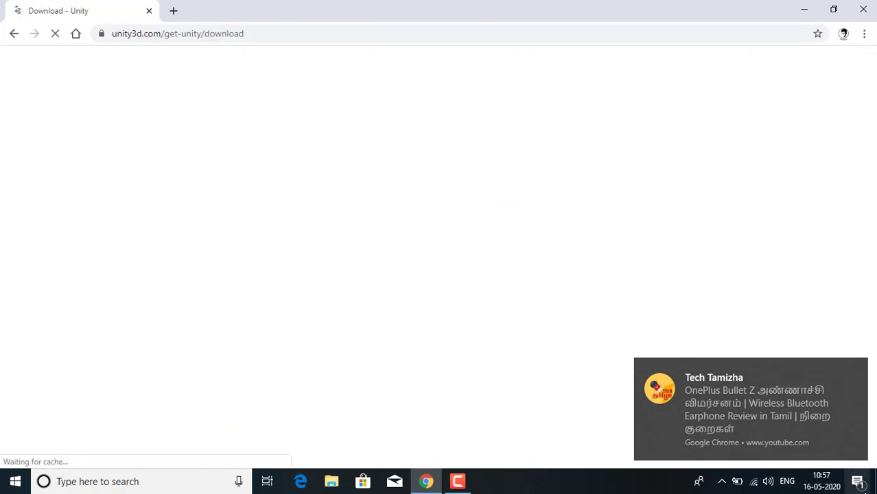
click(857, 481)
click(817, 270)
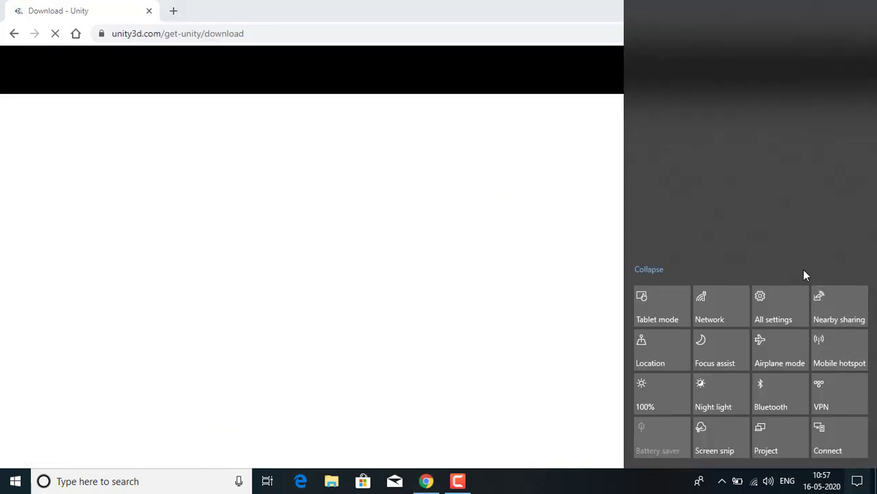
click(542, 481)
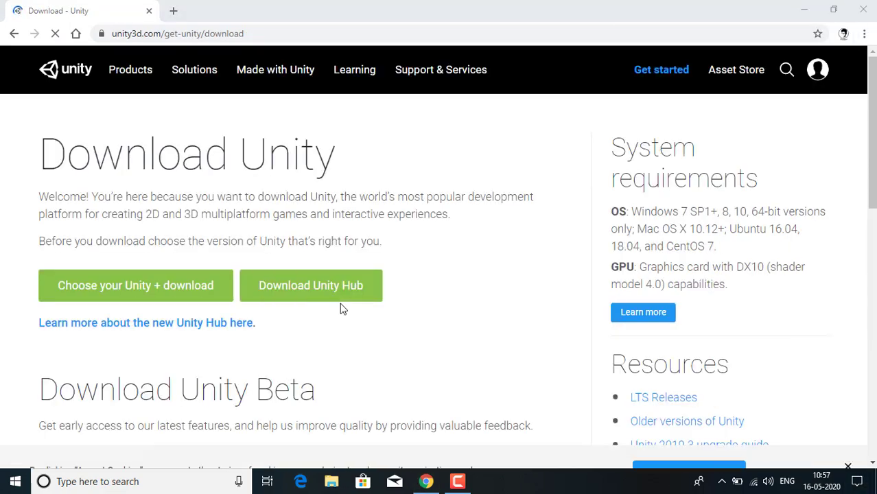
Accept cookies, download UnityHubSetup.exe, and show it in the Downloads folder.
click(663, 444)
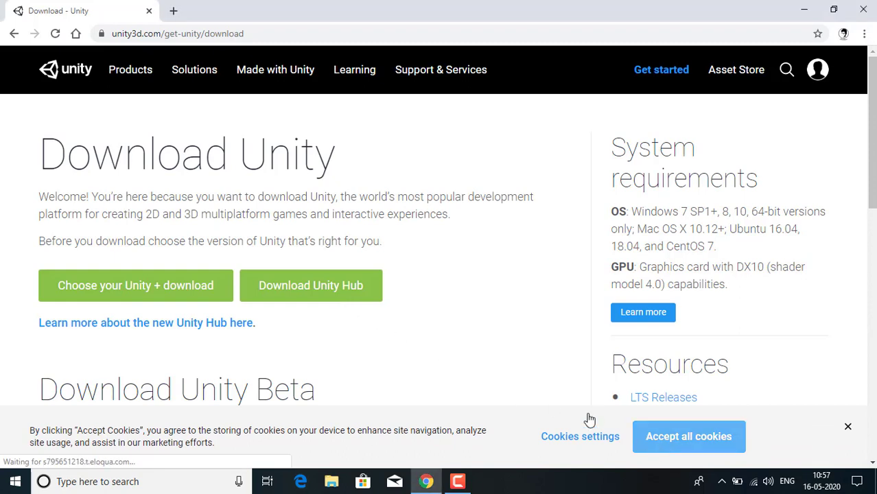
click(315, 285)
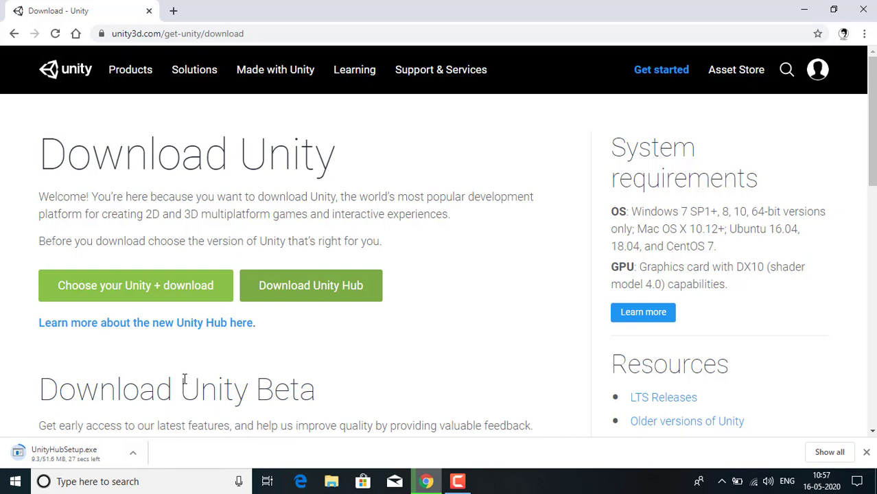
key(ctrl+j)
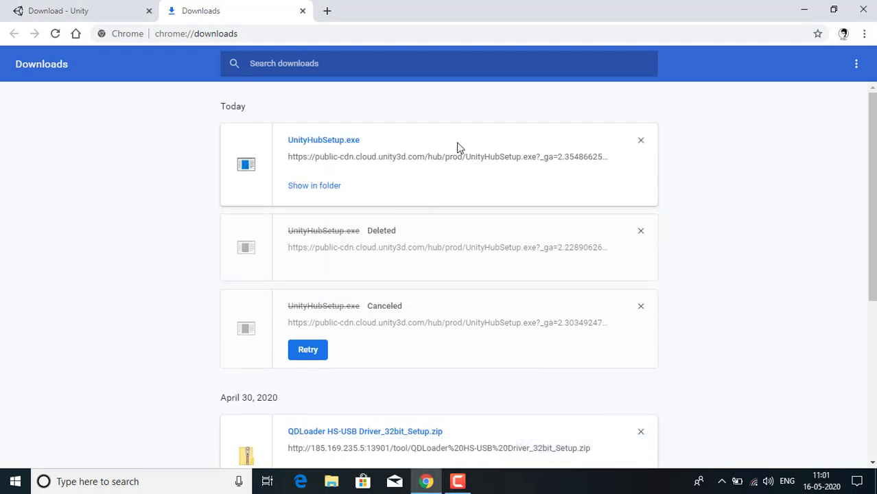
click(331, 190)
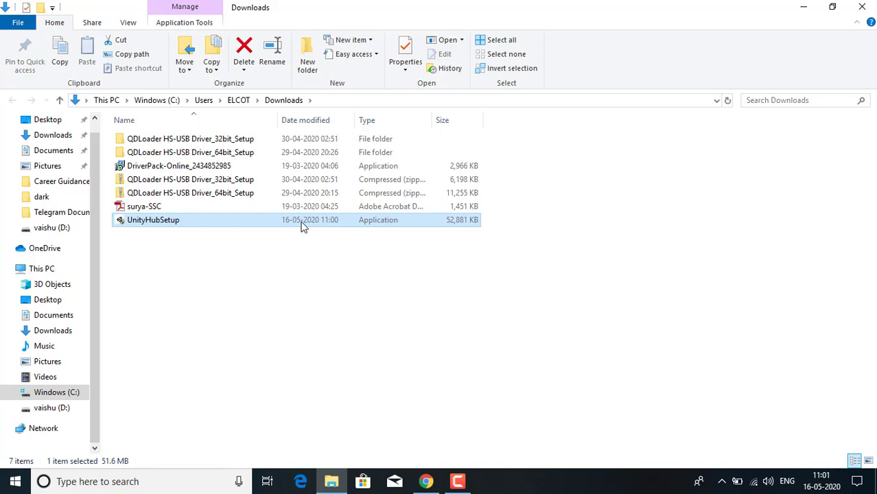
Run UnityHubSetup.exe, accept the licence, and install Unity Hub 2.3.1 to the default folder.
double_click(302, 227)
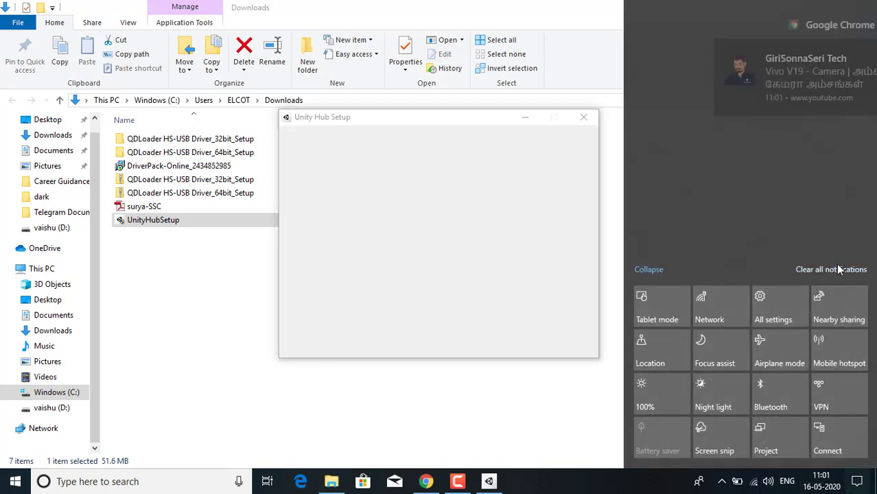
click(456, 300)
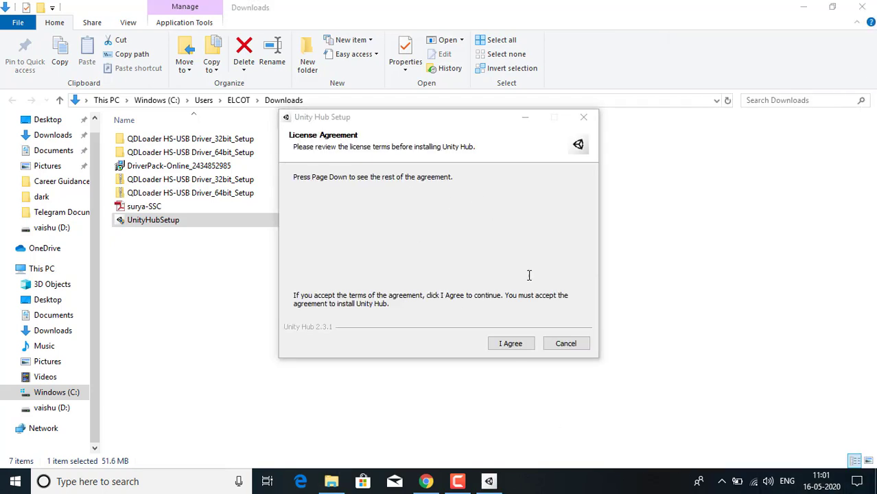
click(514, 344)
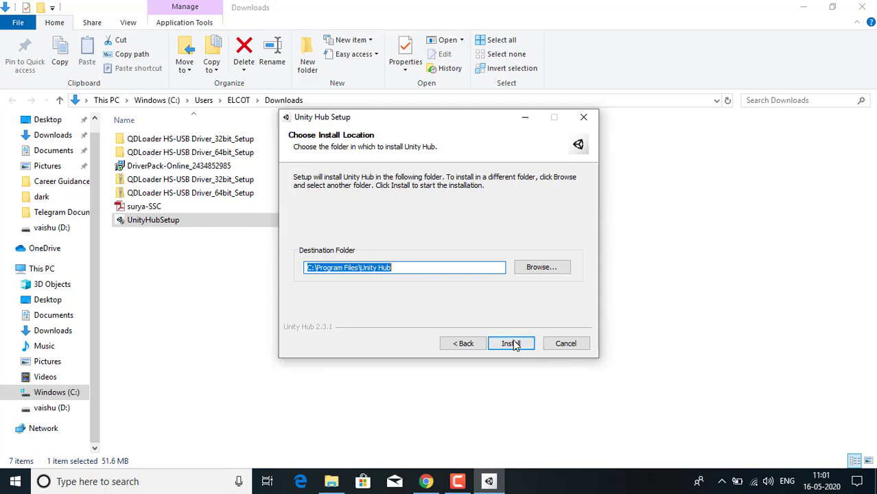
click(513, 340)
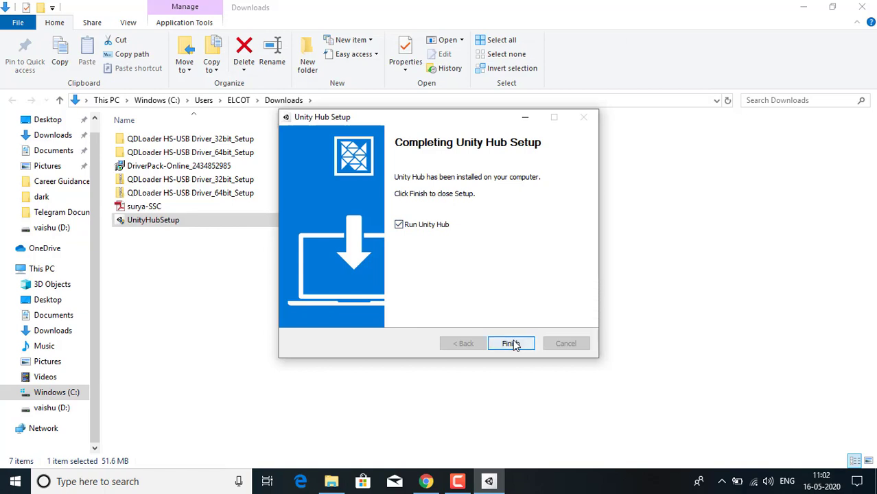
click(514, 344)
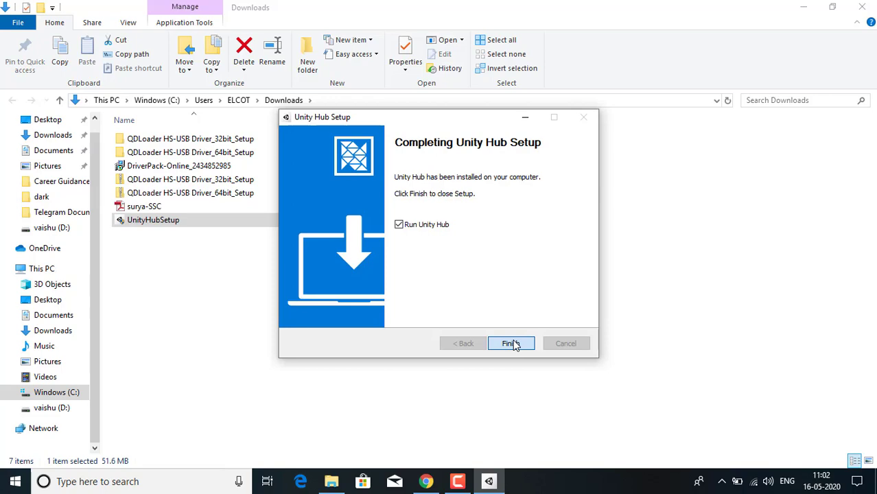
Close the Downloads window and tab, minimize Chrome, and refresh the desktop.
click(863, 8)
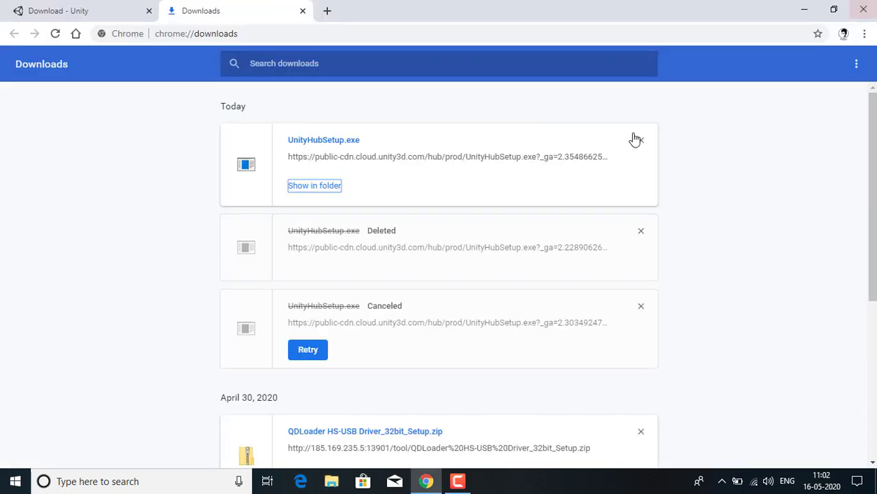
click(303, 11)
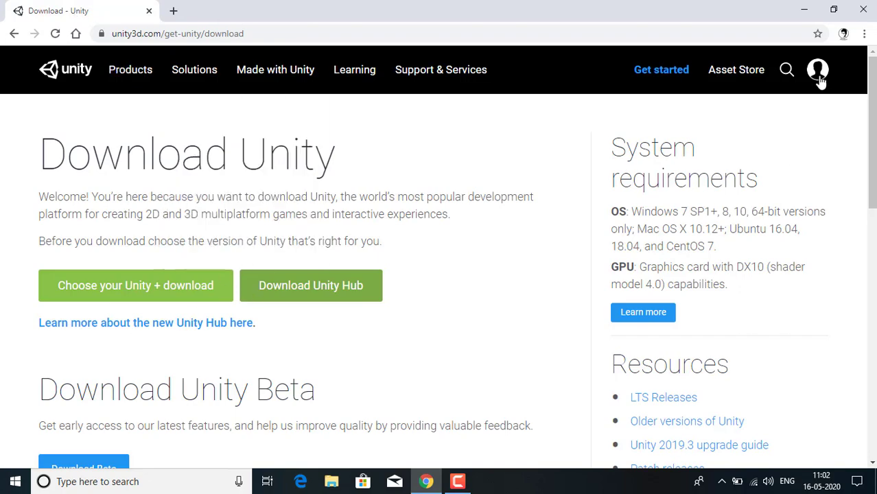
click(804, 10)
right_click(480, 97)
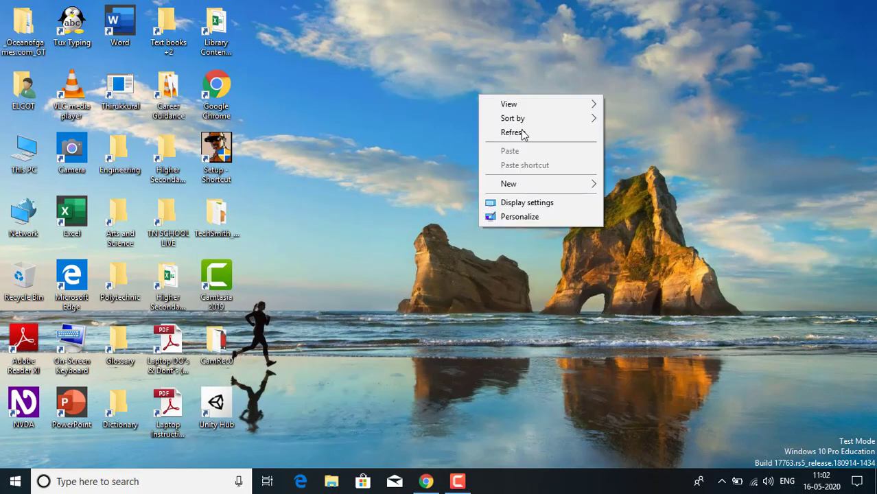
click(523, 134)
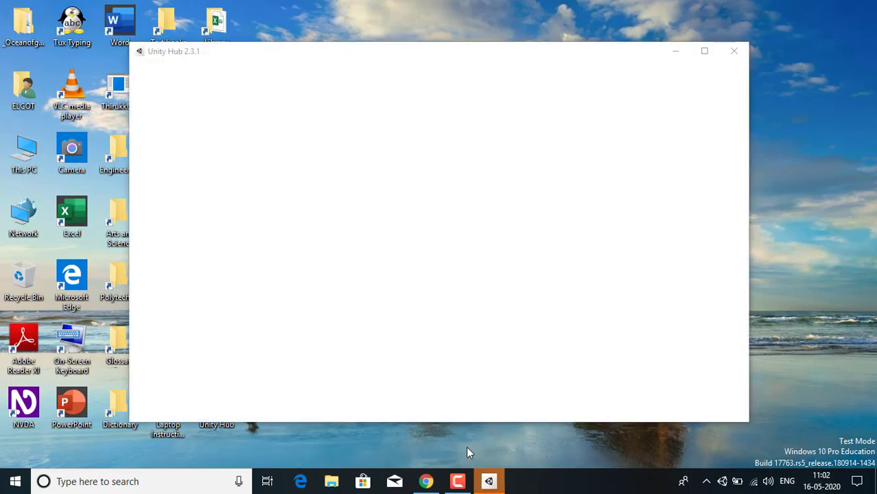
Allow Unity Hub through the firewall on private networks and return to the Hub.
key(super+x)
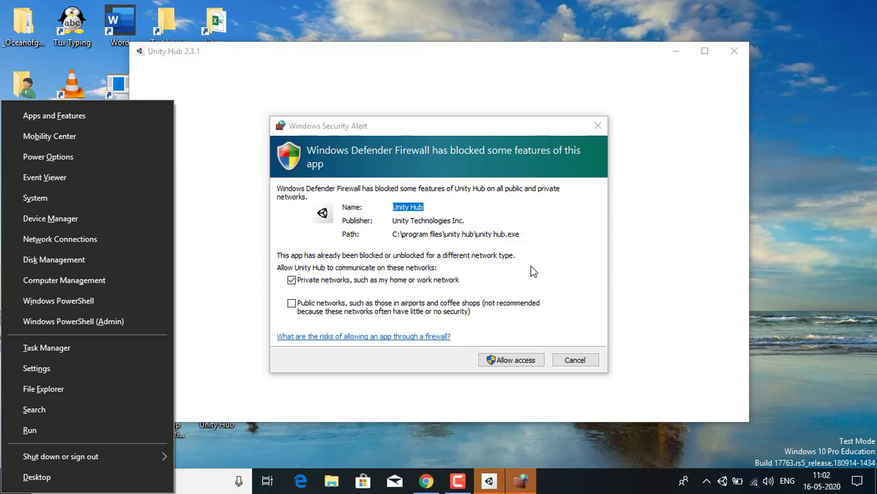
click(513, 362)
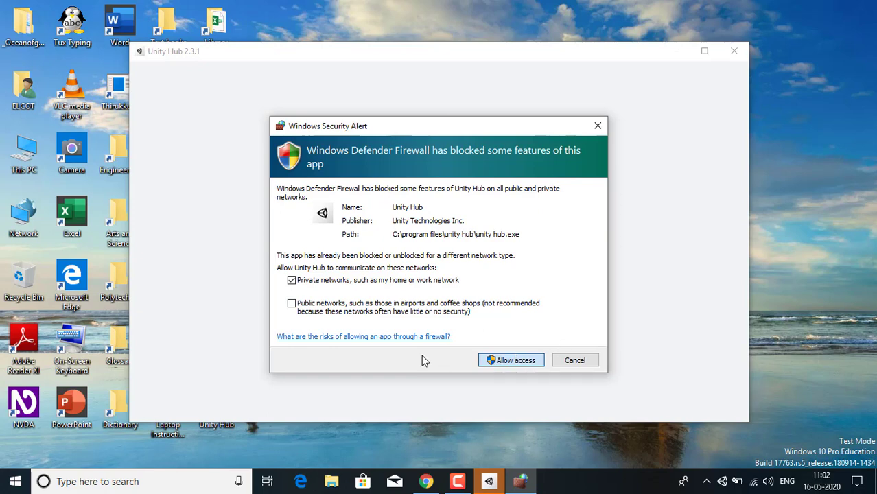
click(520, 364)
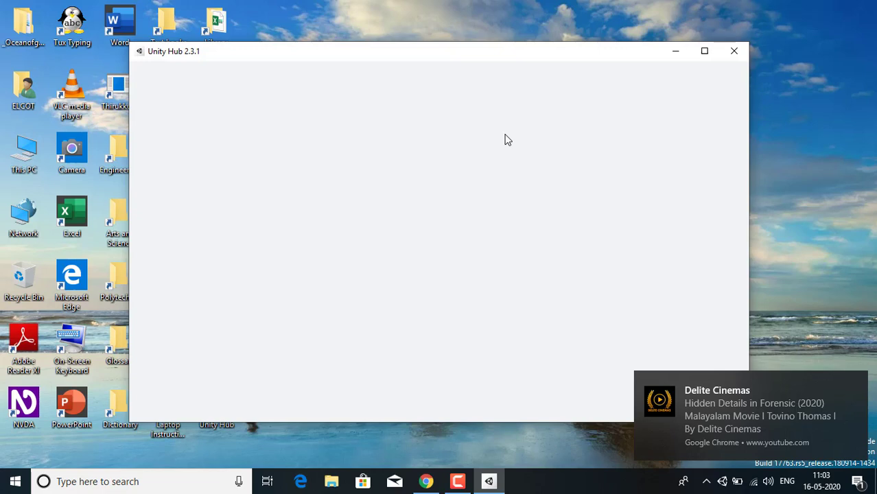
key(alt+Tab)
key(Escape)
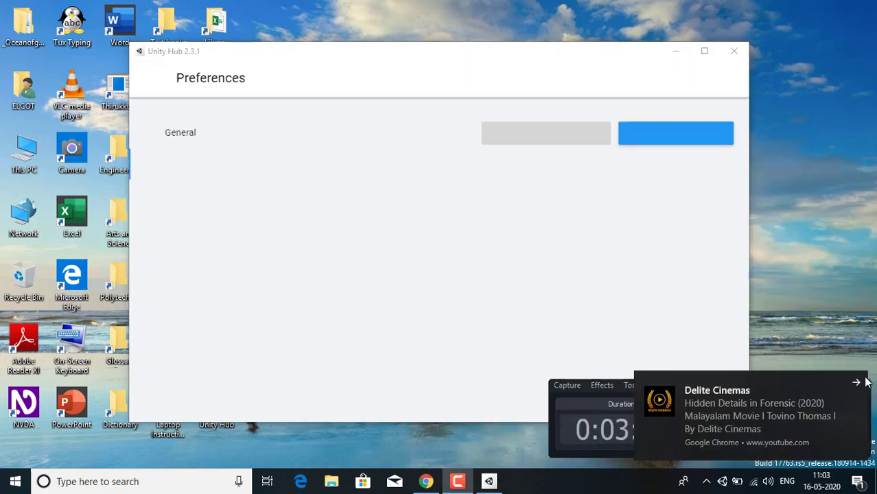
Dismiss the notification and choose Sign in from the account menu.
click(859, 383)
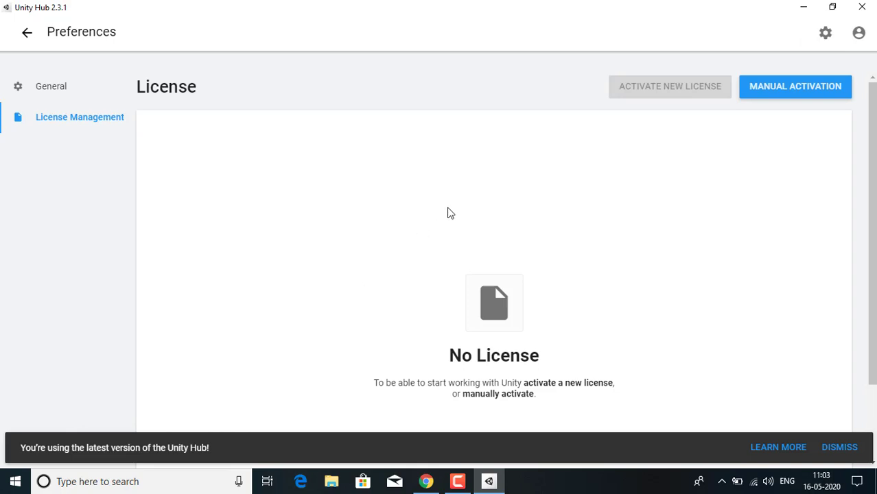
click(859, 34)
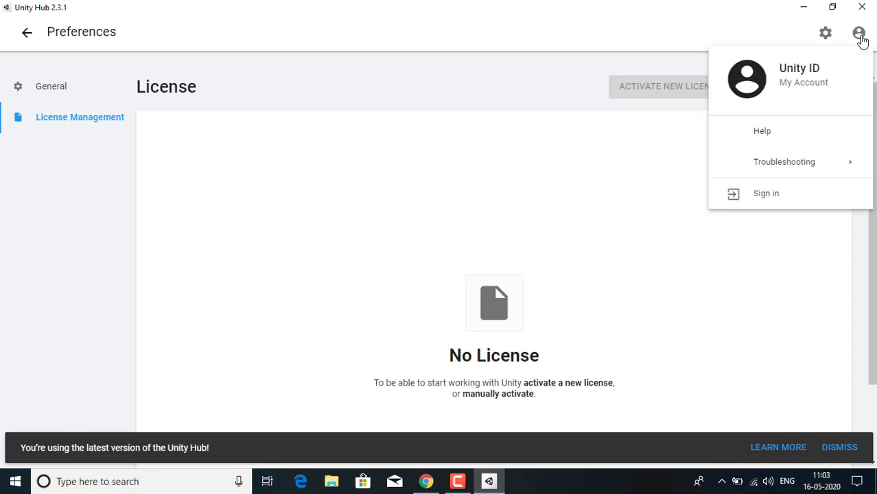
click(770, 195)
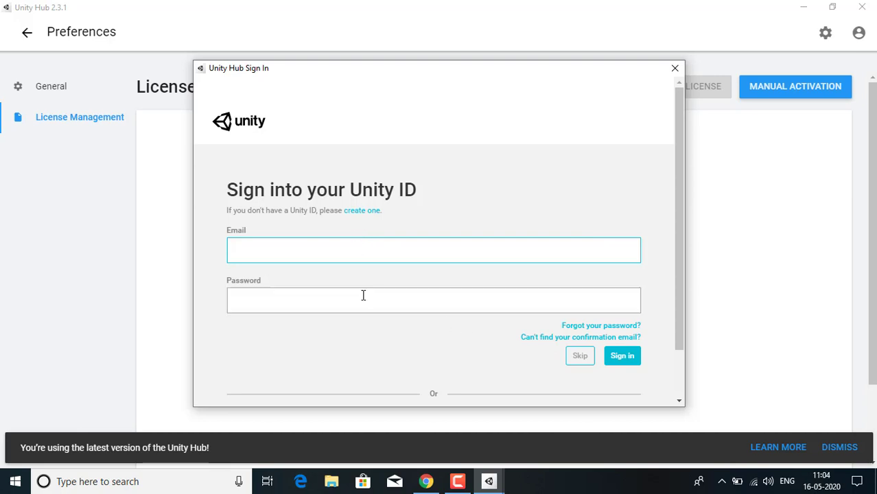
In the Unity ID sign-in window, choose to sign in with Google.
key(alt+Tab)
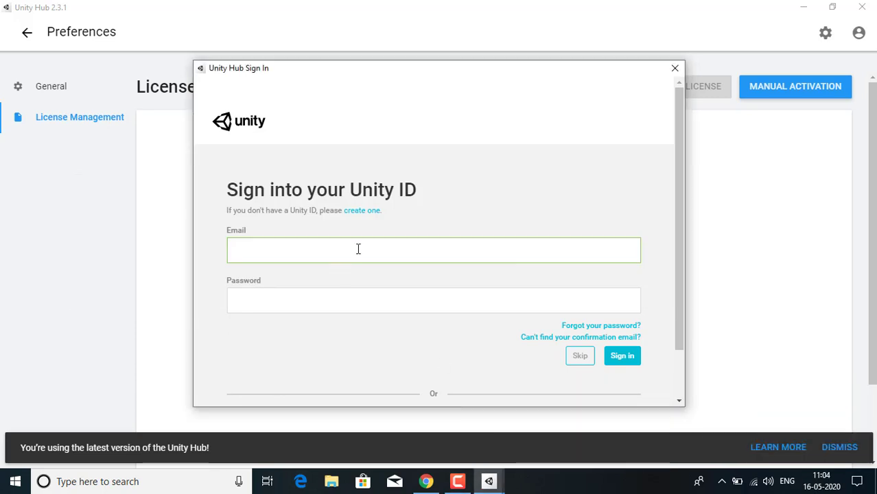
click(363, 215)
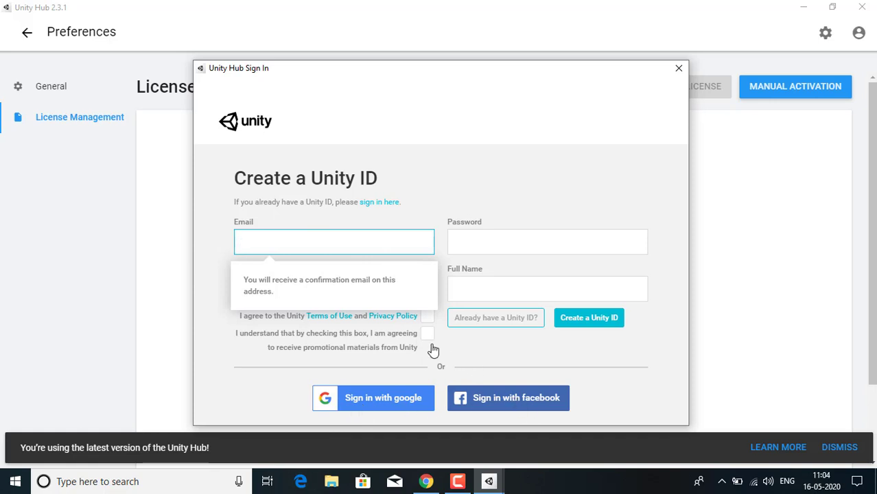
click(403, 397)
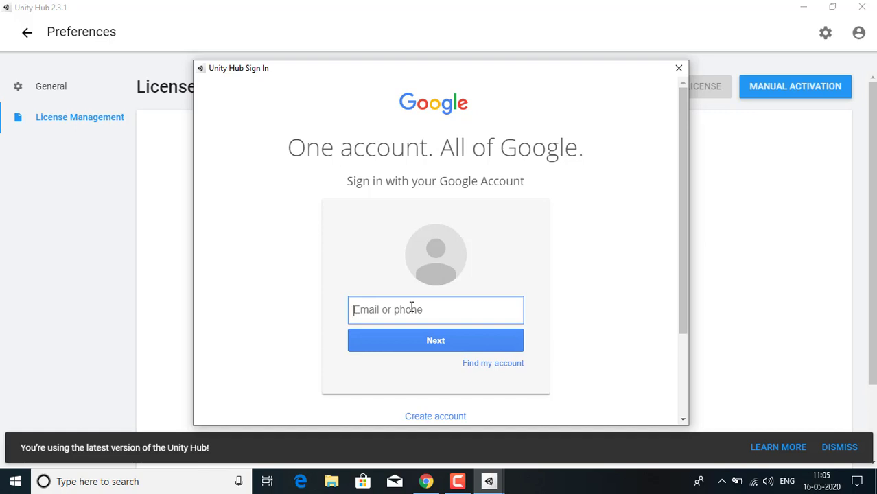
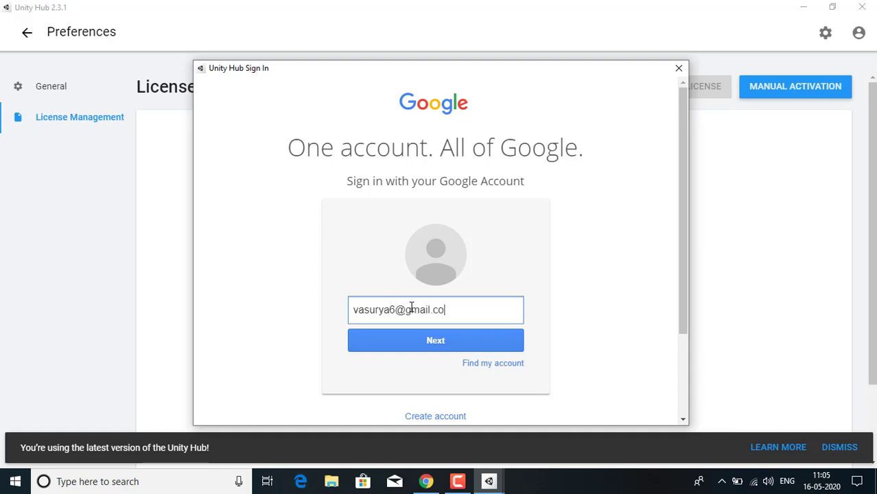
Enter the Google account's email address and password to sign in.
click(472, 345)
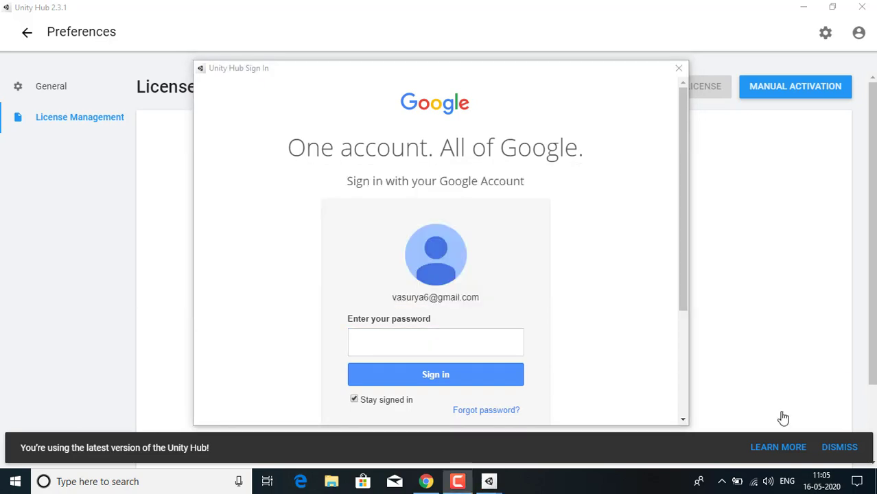
click(469, 345)
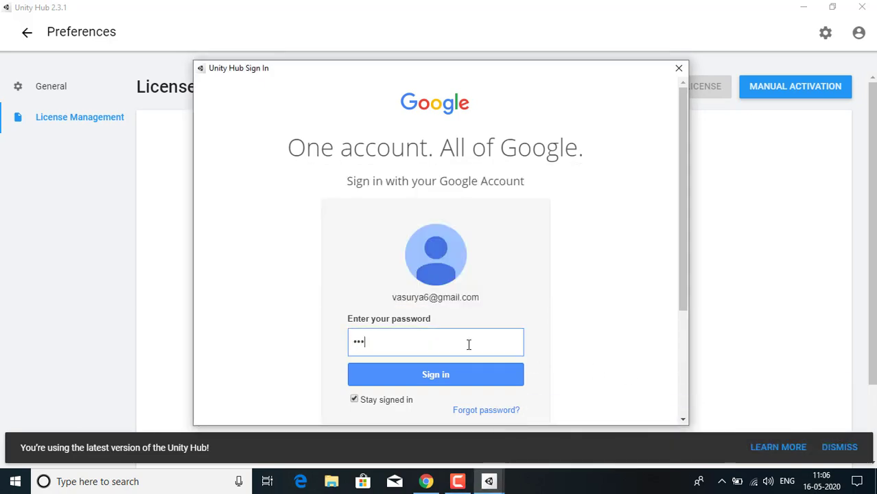
text(•)
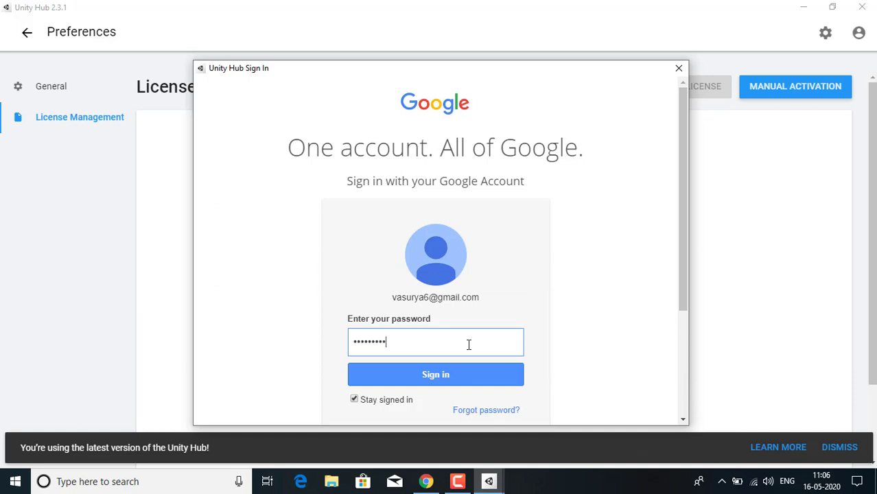
click(456, 373)
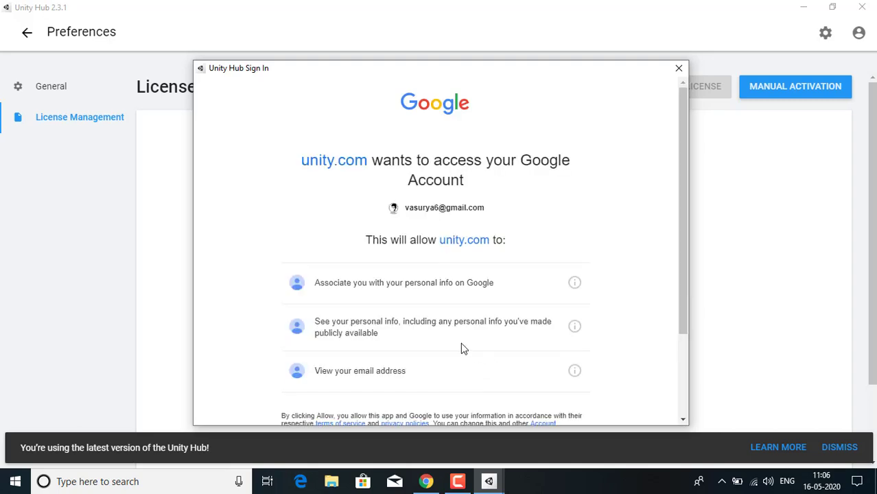
Review the consent page and allow unity.com access to the Google account.
scroll(418, 280, down, 1)
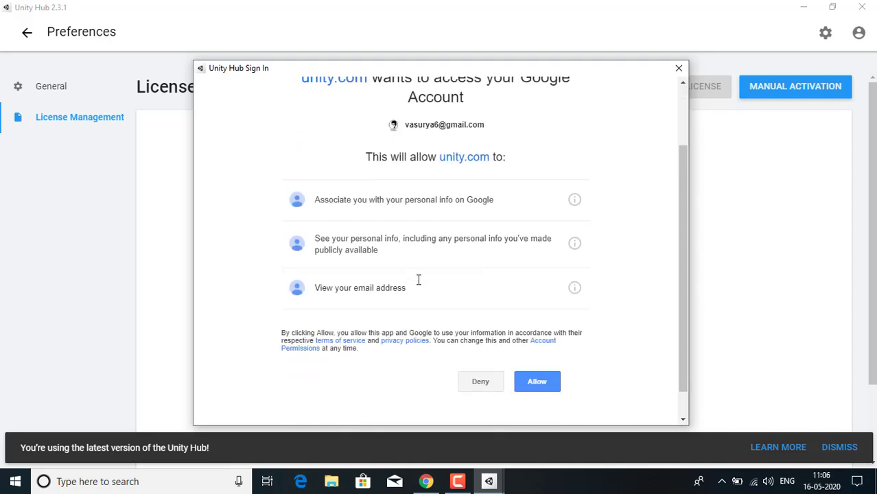
scroll(418, 281, down, 1)
scroll(417, 281, up, 2)
scroll(418, 280, down, 2)
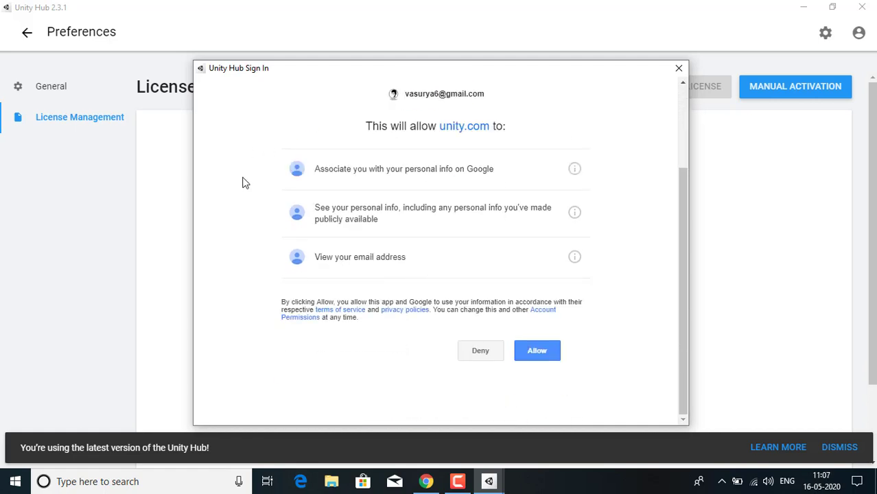
click(535, 354)
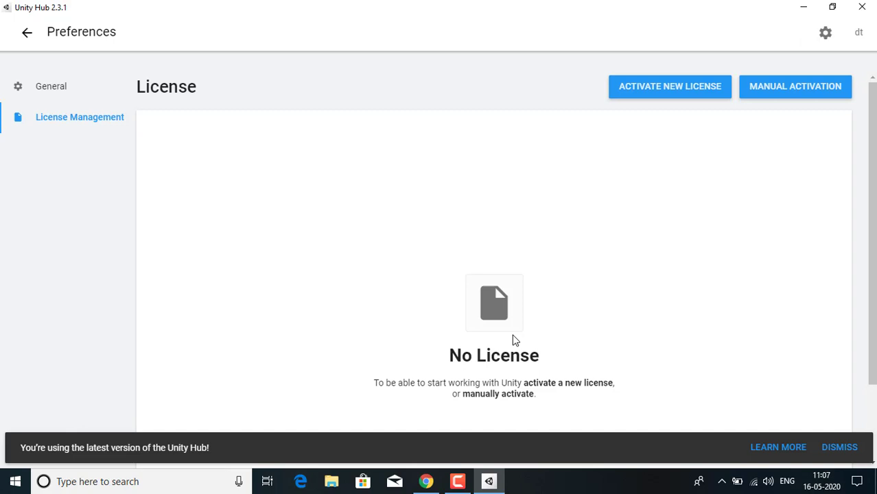
Activate a new Unity Personal license, declaring non-professional use.
click(685, 86)
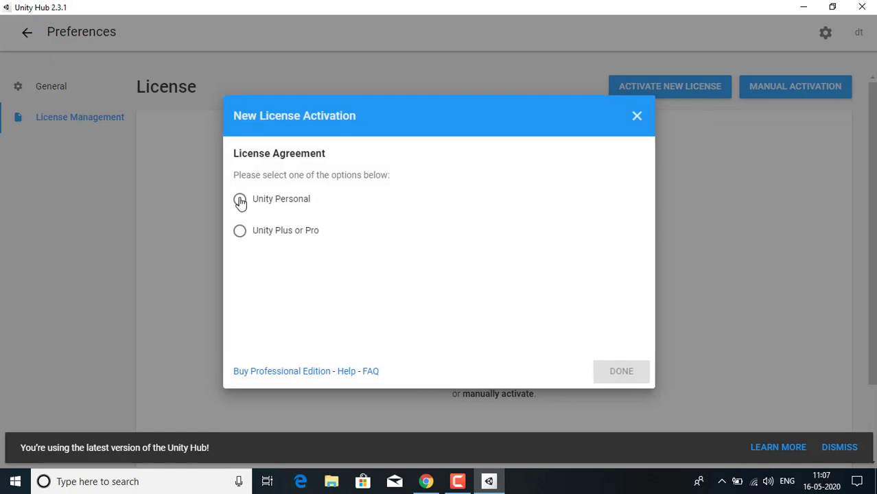
click(253, 204)
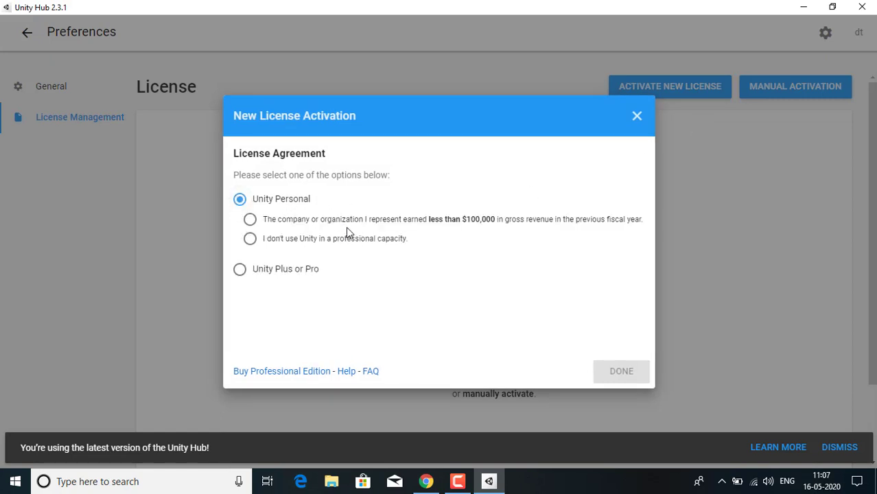
click(263, 241)
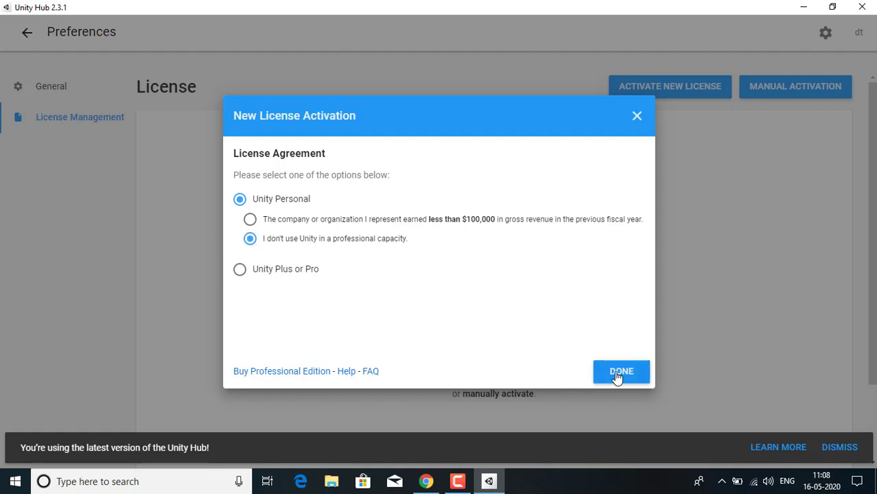
click(619, 376)
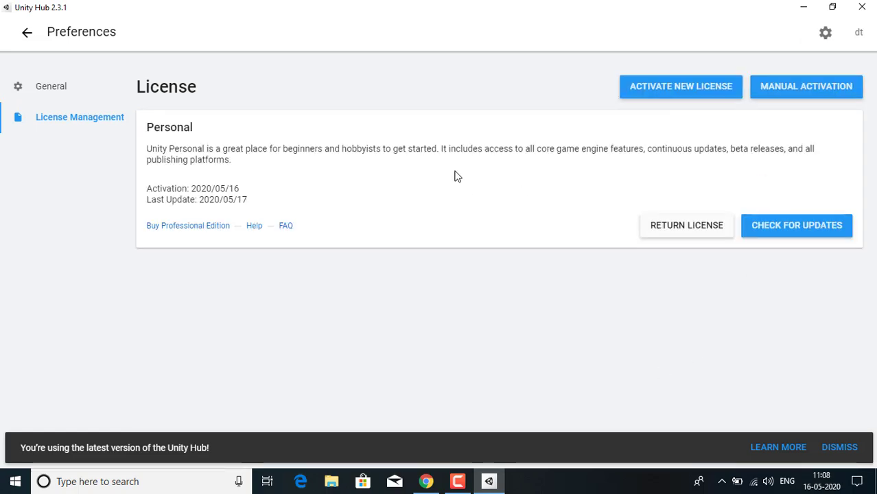
Open General preferences, then minimize Unity Hub to show the desktop.
click(60, 93)
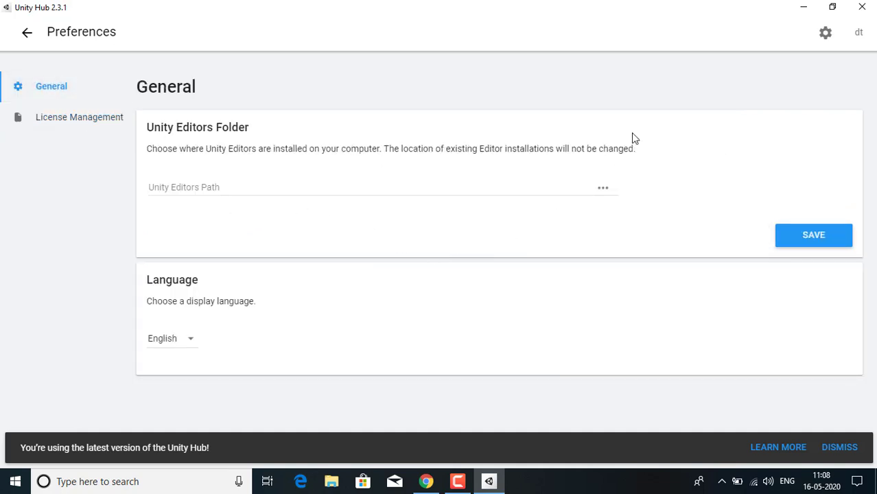
click(797, 7)
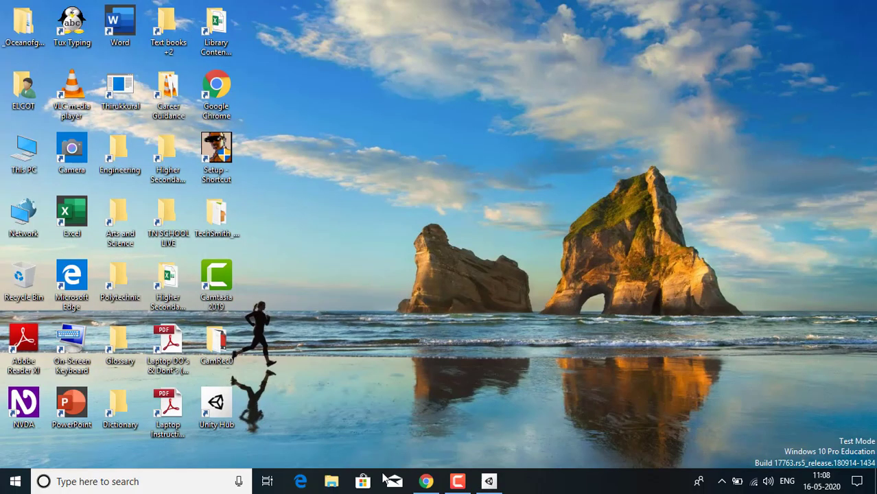
Restore Chrome and open the 'Choose your Unity + download' plans page.
click(426, 481)
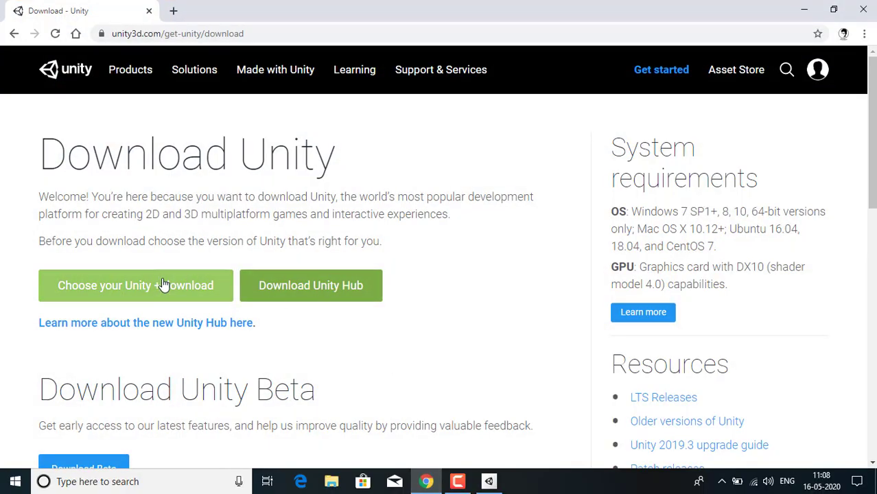
click(113, 288)
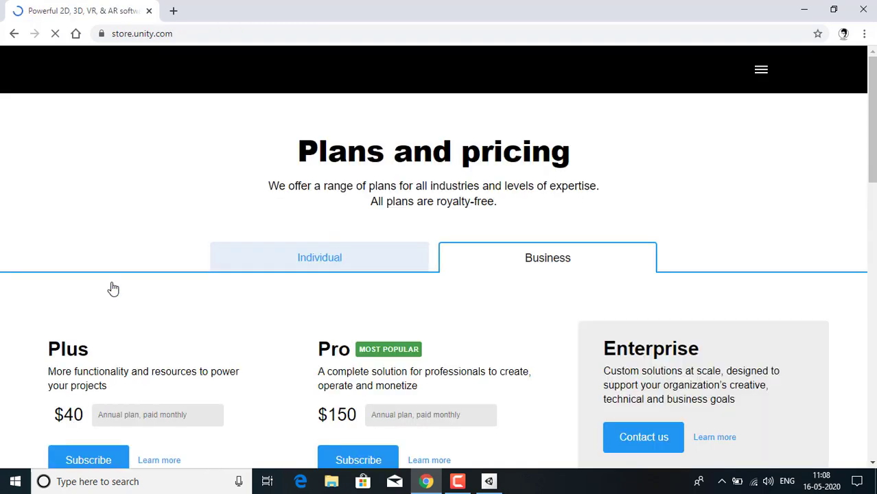
scroll(113, 288, down, 3)
scroll(113, 288, down, 3)
scroll(114, 288, down, 4)
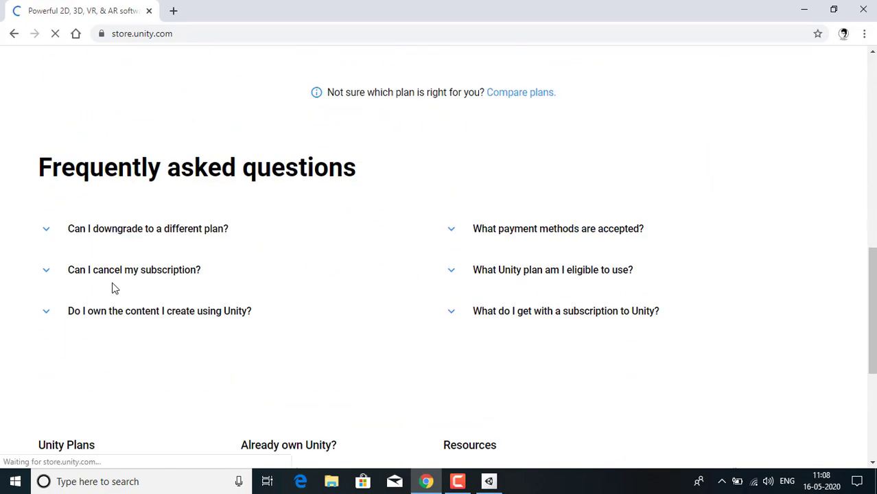
scroll(114, 288, down, 2)
scroll(115, 288, up, 5)
scroll(114, 288, up, 7)
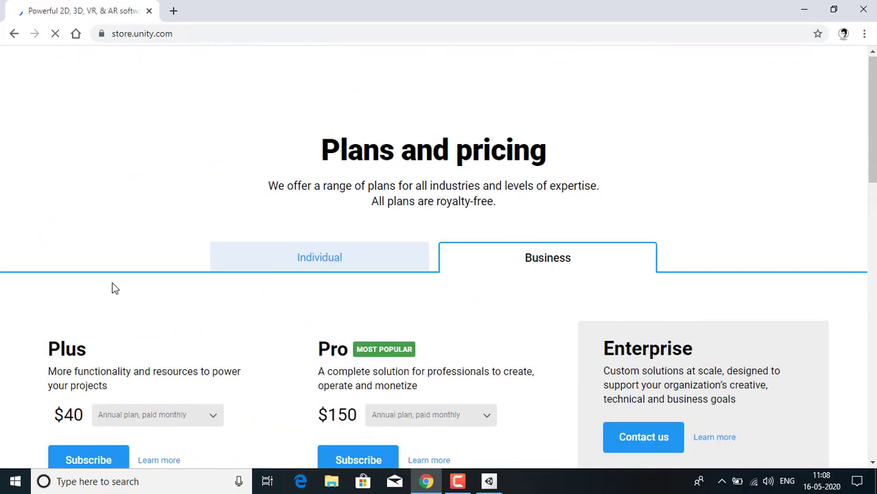
scroll(115, 288, down, 2)
scroll(115, 288, down, 2)
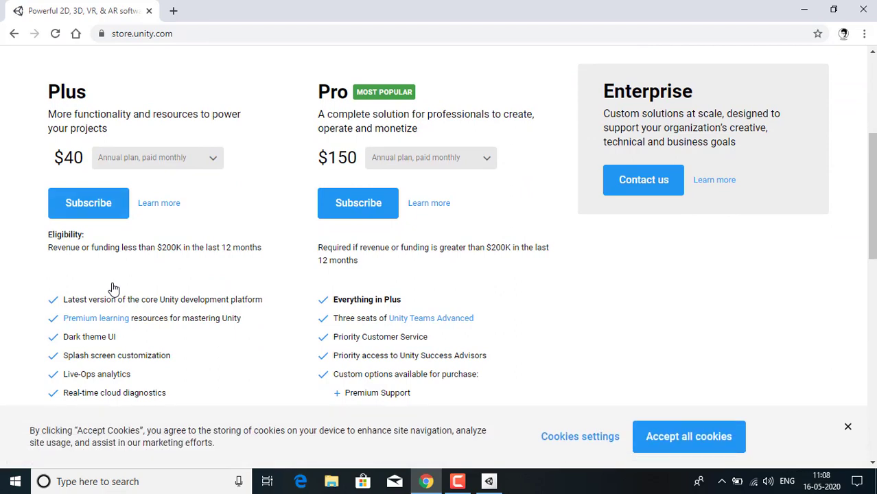
Accept all cookies, view the Business plans, then return to the Individual plans.
click(645, 436)
scroll(349, 367, down, 4)
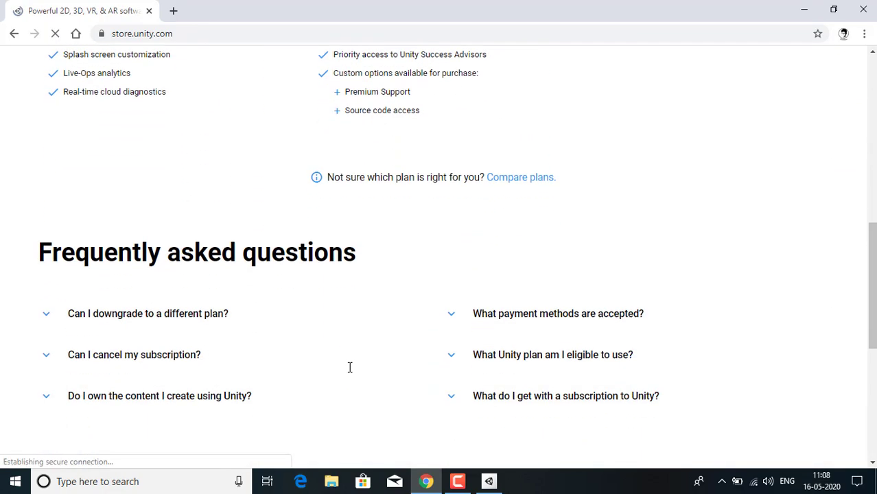
scroll(349, 367, down, 3)
scroll(348, 367, down, 3)
key(alt+Tab)
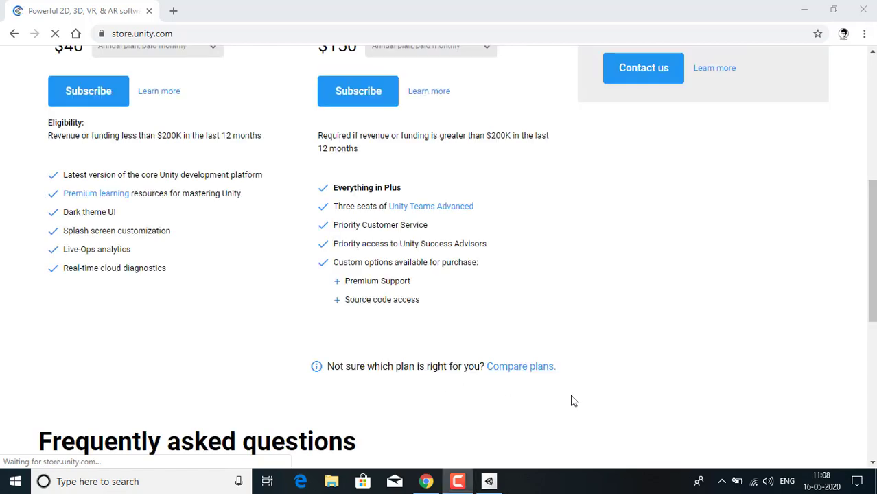
key(alt+Tab)
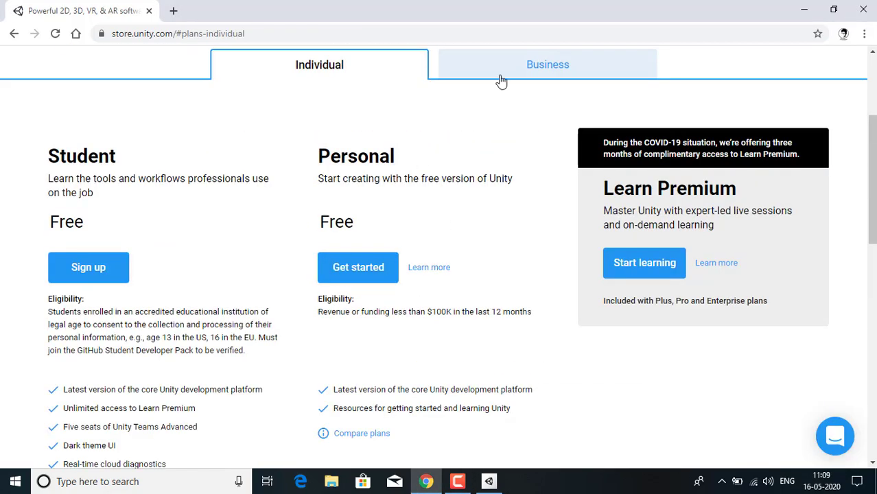
click(501, 80)
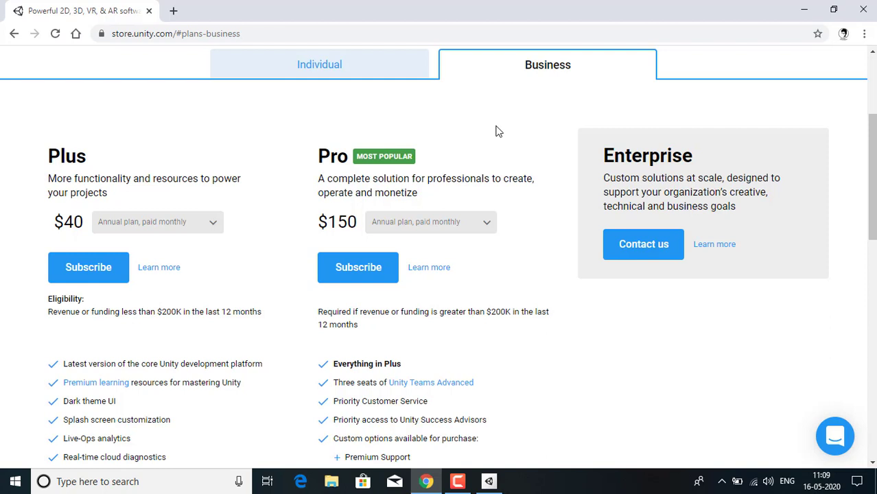
click(367, 75)
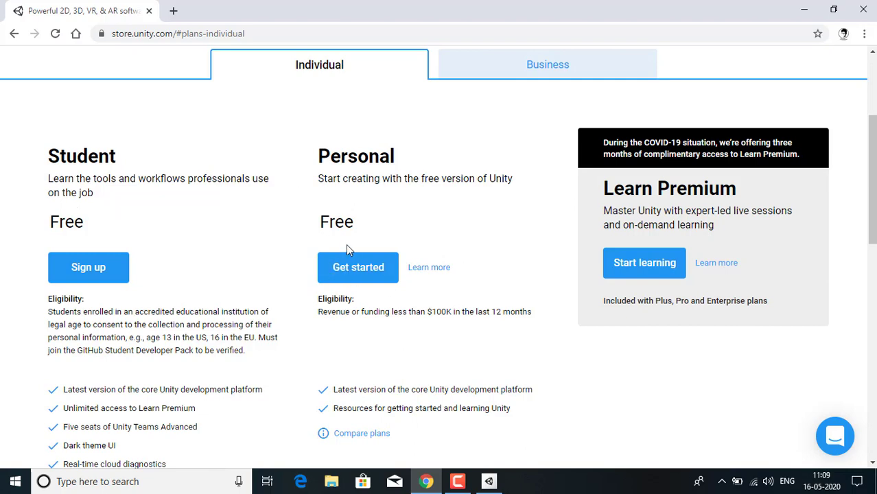
scroll(343, 246, down, 2)
scroll(341, 247, up, 1)
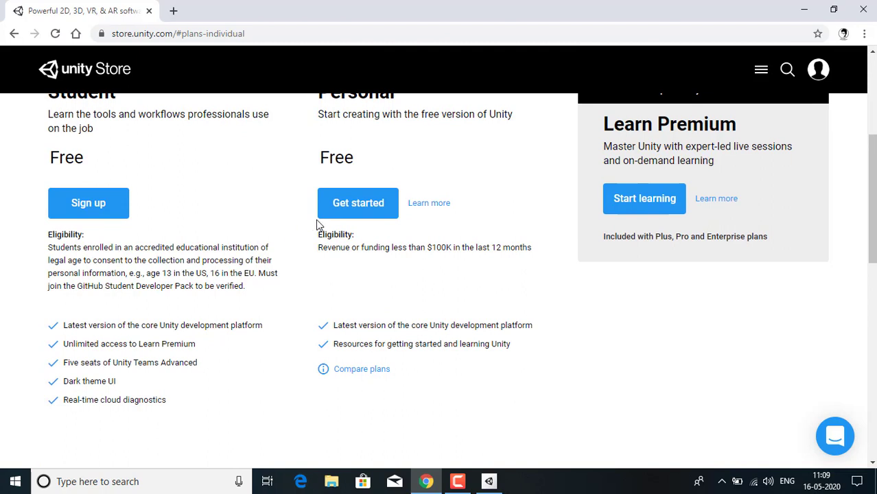
Start with the free Personal plan and browse the First-time and Returning users download options.
click(385, 208)
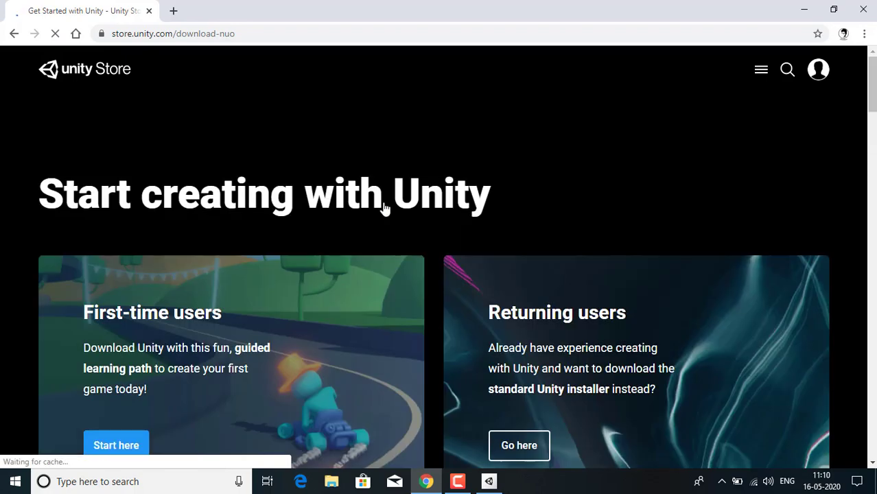
scroll(385, 208, down, 2)
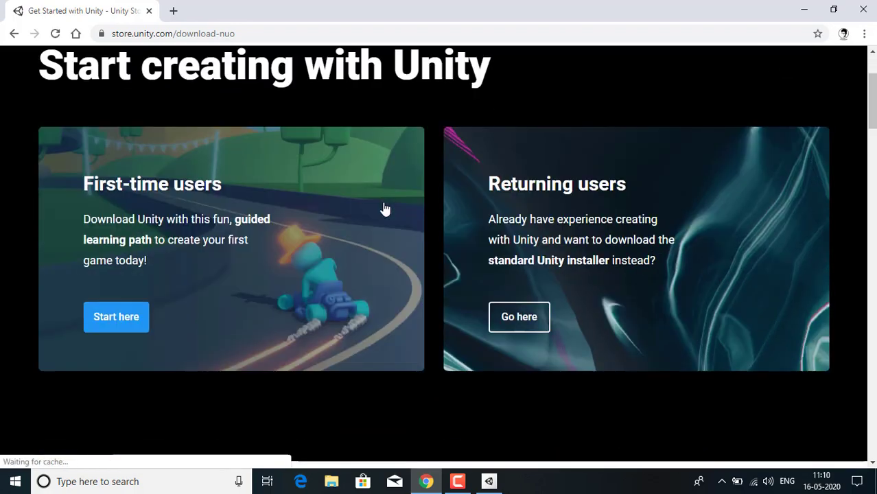
scroll(384, 209, down, 3)
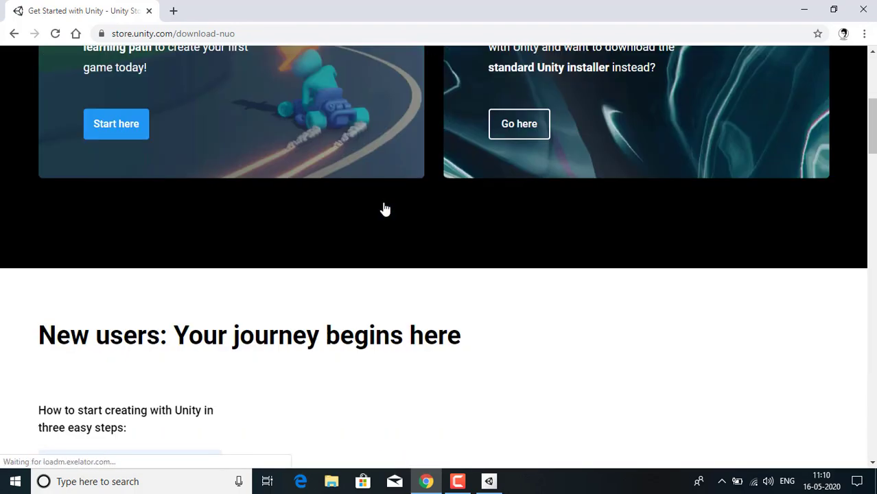
scroll(385, 209, down, 4)
scroll(384, 210, up, 5)
scroll(265, 216, down, 7)
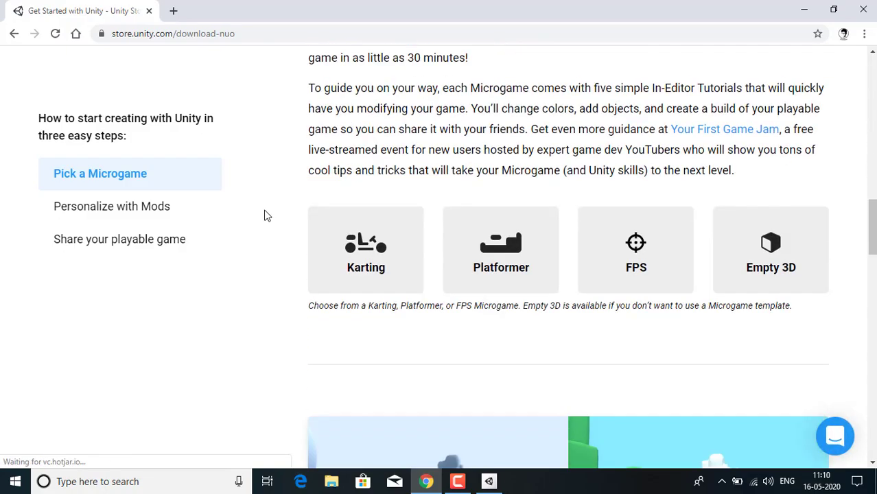
scroll(264, 215, down, 6)
scroll(264, 215, up, 5)
scroll(265, 215, up, 8)
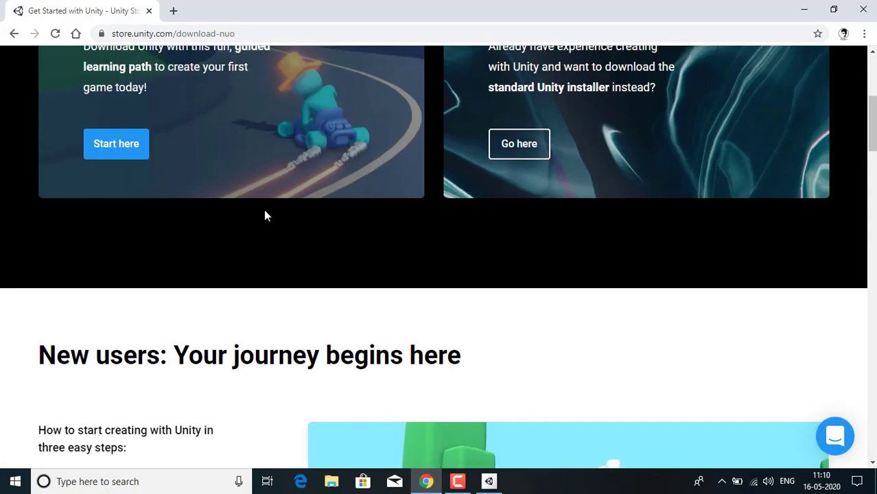
scroll(265, 215, up, 4)
scroll(264, 210, down, 2)
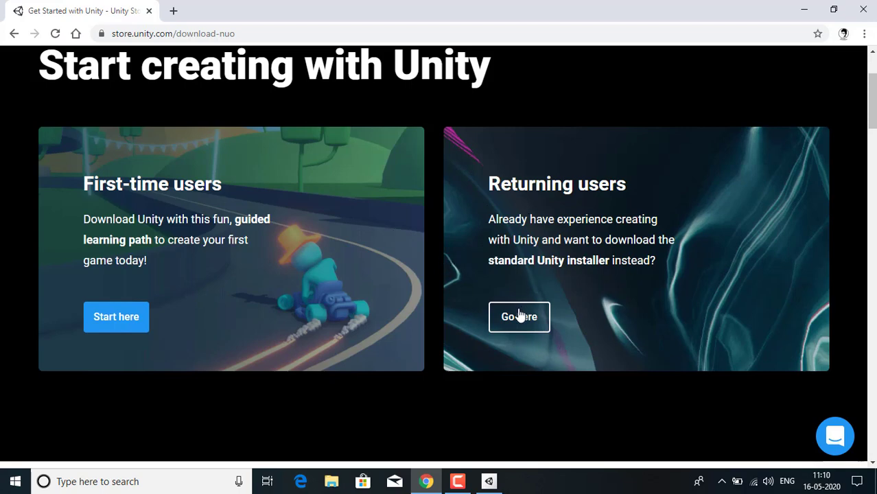
Go to the standard Unity installer download page for returning users.
click(515, 323)
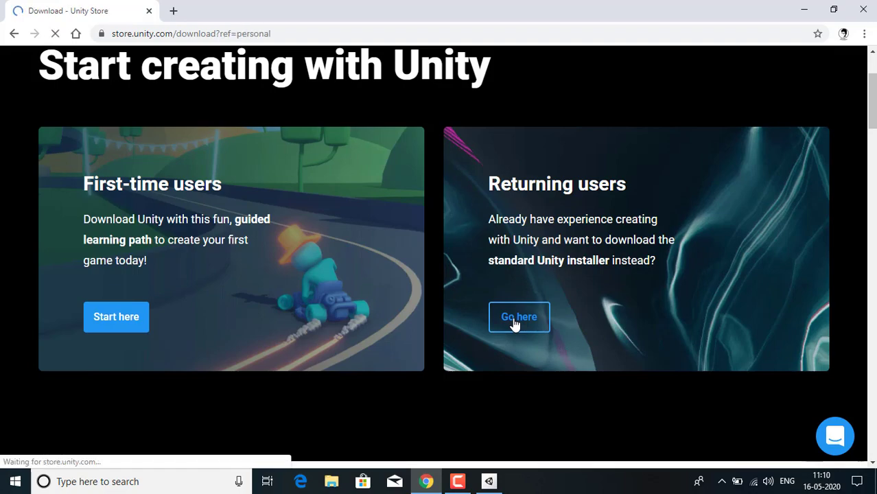
scroll(515, 324, down, 1)
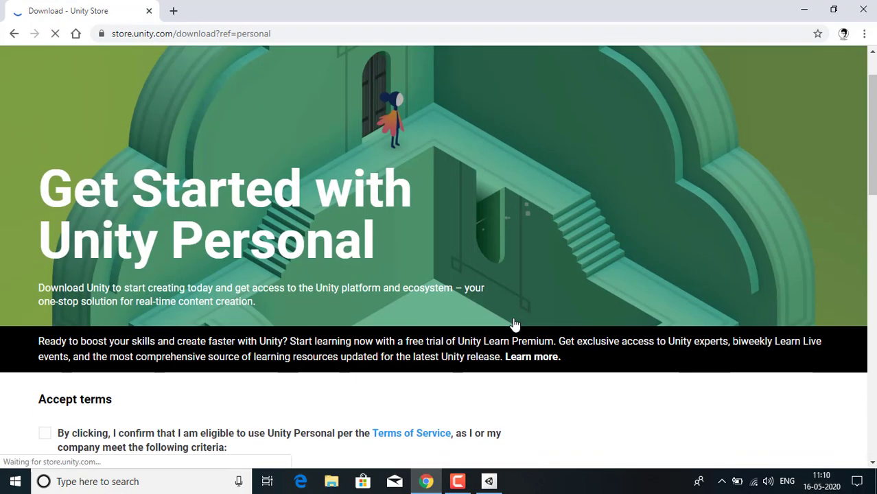
scroll(515, 324, down, 1)
scroll(515, 324, down, 4)
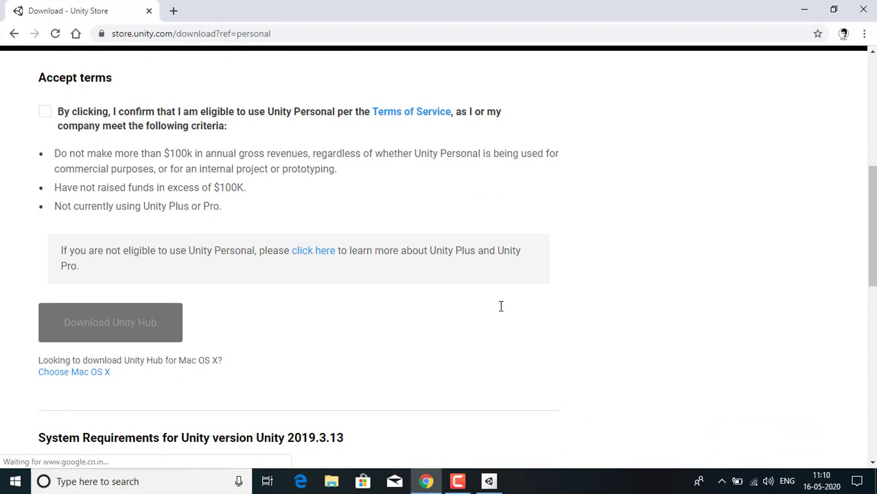
scroll(498, 307, up, 3)
Accept the Unity Personal terms and download the Unity Hub installer.
click(44, 305)
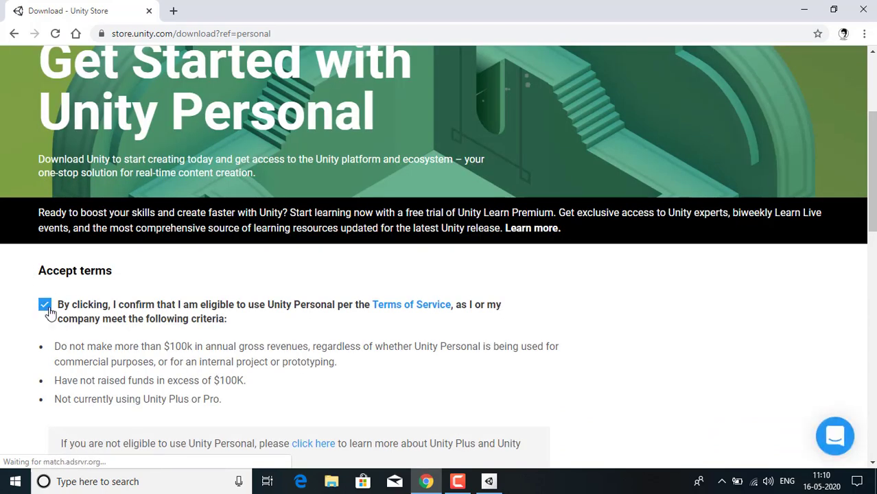
scroll(284, 288, down, 2)
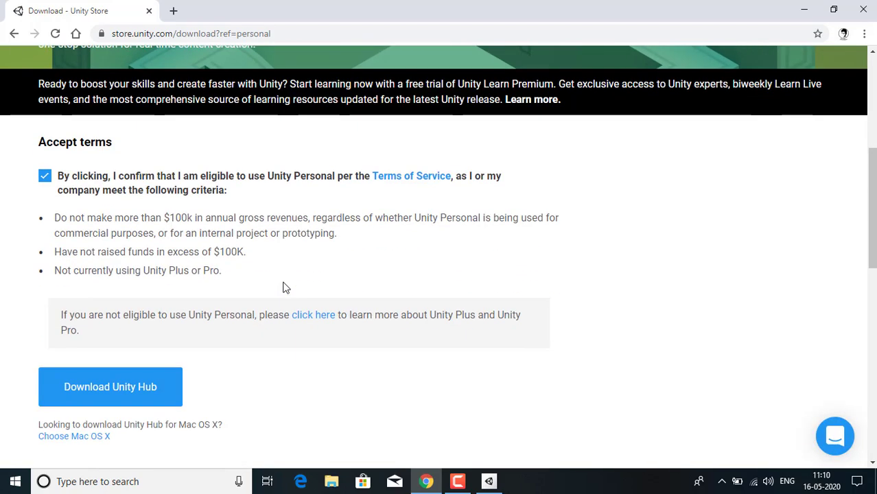
click(179, 368)
scroll(219, 347, down, 2)
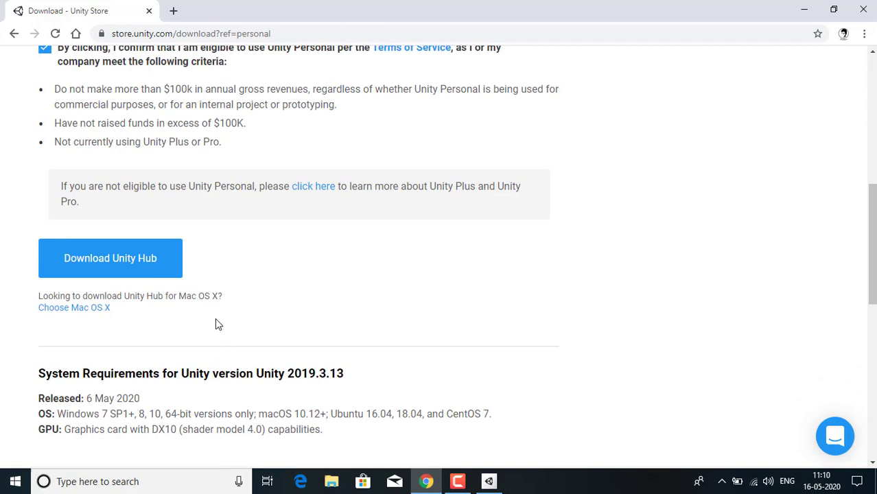
key(alt+Tab)
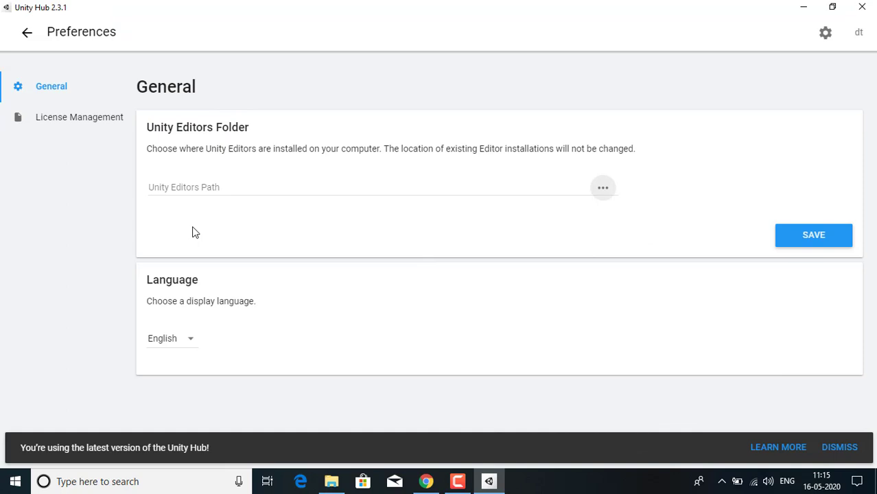
Back in Chrome, follow the thank-you page's 'Download the latest version' link to Unity 2019.3.13.
key(alt+Tab)
key(Tab)
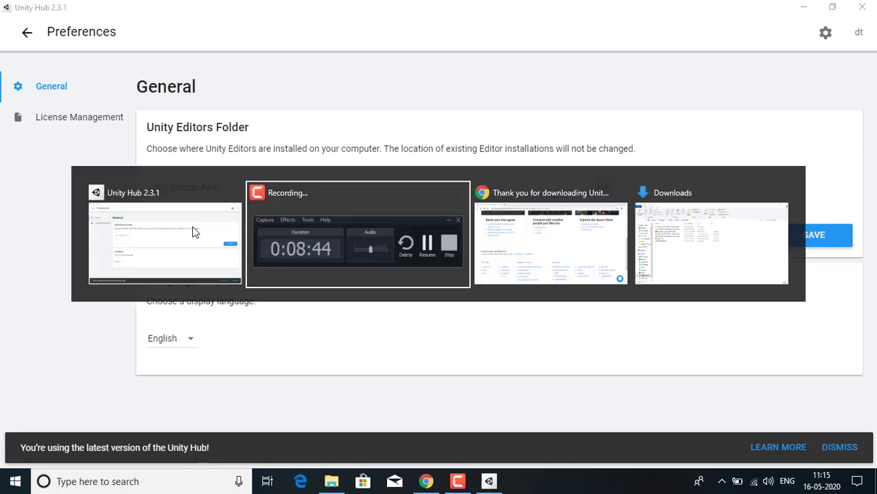
scroll(272, 223, up, 5)
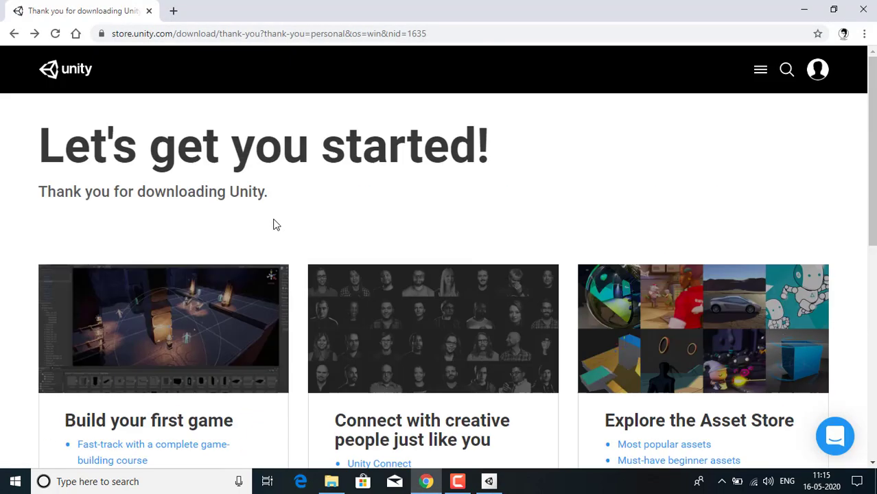
scroll(272, 223, down, 3)
scroll(269, 234, down, 4)
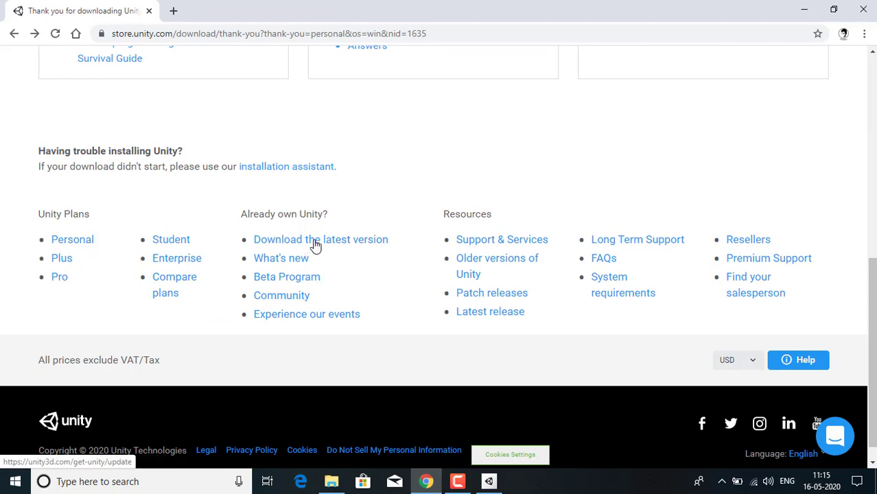
click(316, 245)
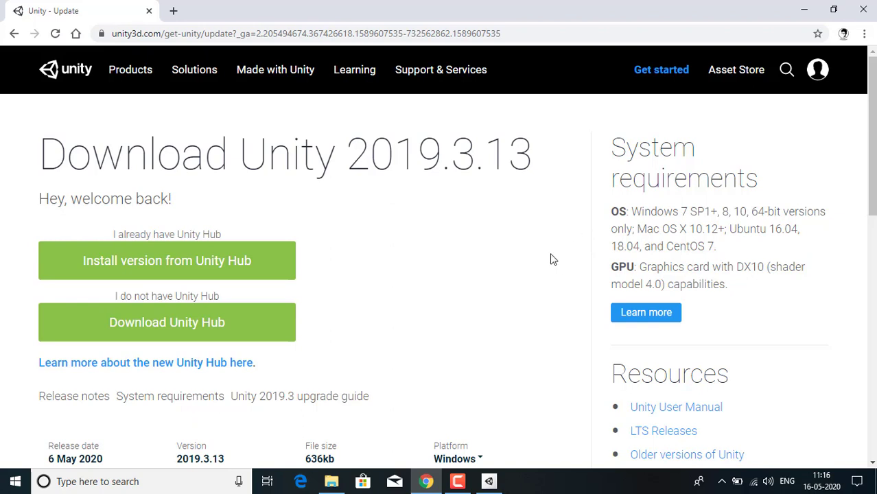
Send Unity 2019.3.13 to Unity Hub with 'Install version from Unity Hub' and allow the Hub to open.
click(248, 261)
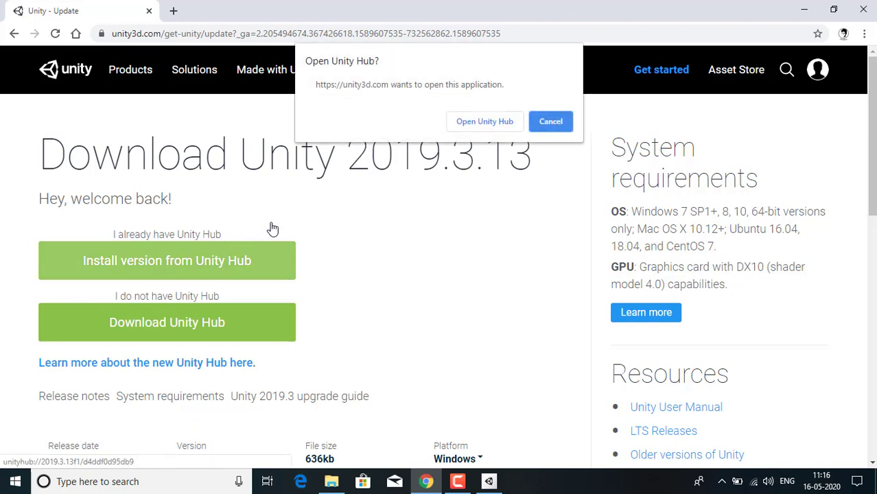
click(465, 130)
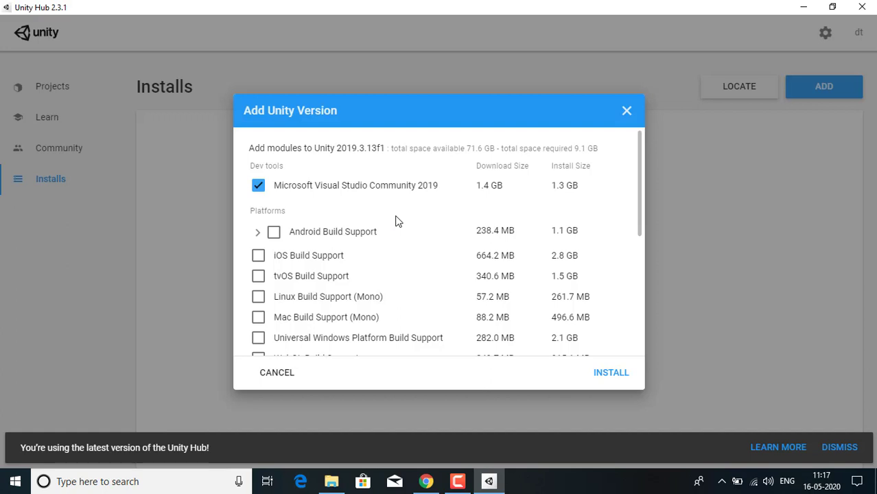
Uncheck Microsoft Visual Studio Community 2019 and Documentation in the 2019.3.13f1 module list.
scroll(397, 223, down, 5)
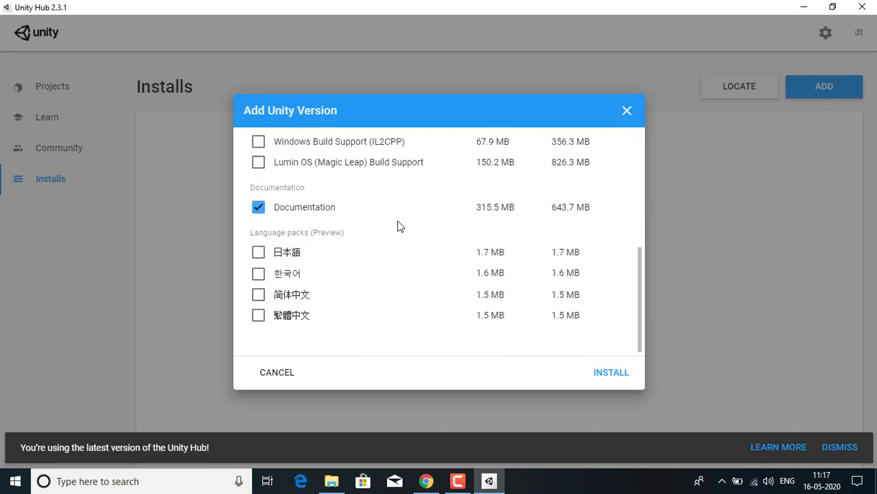
scroll(400, 225, up, 5)
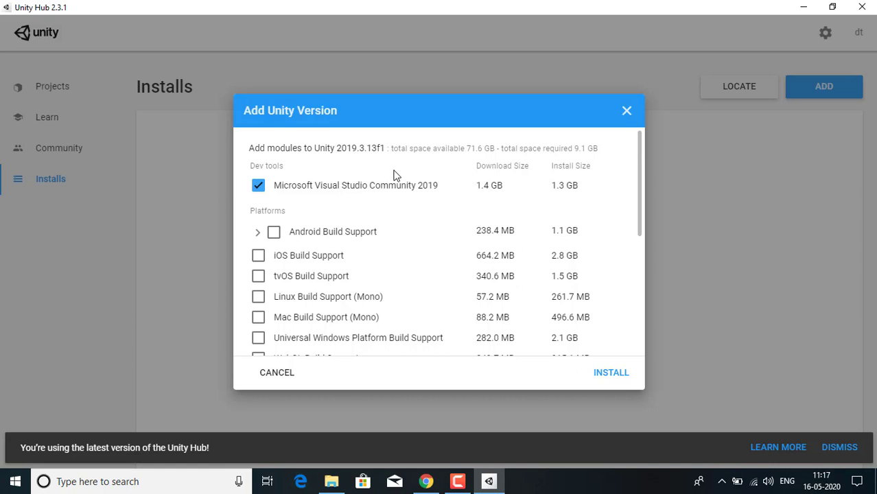
scroll(395, 193, down, 4)
scroll(395, 192, up, 5)
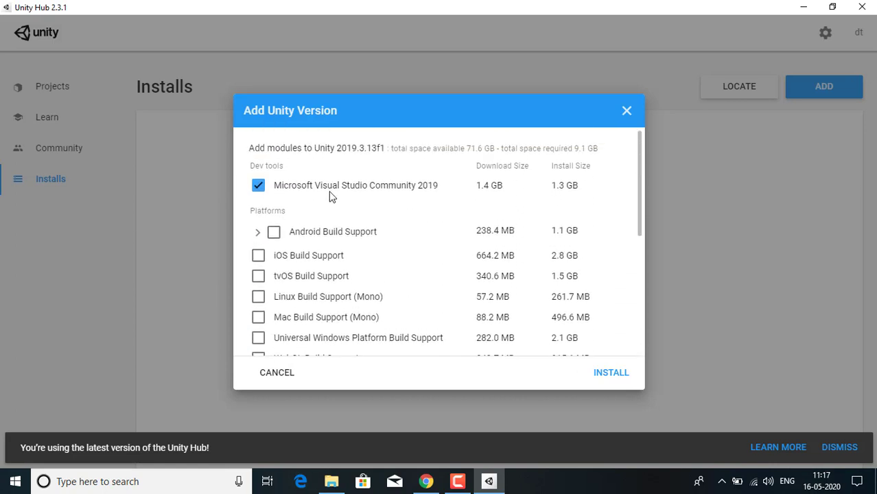
click(258, 185)
scroll(356, 194, down, 3)
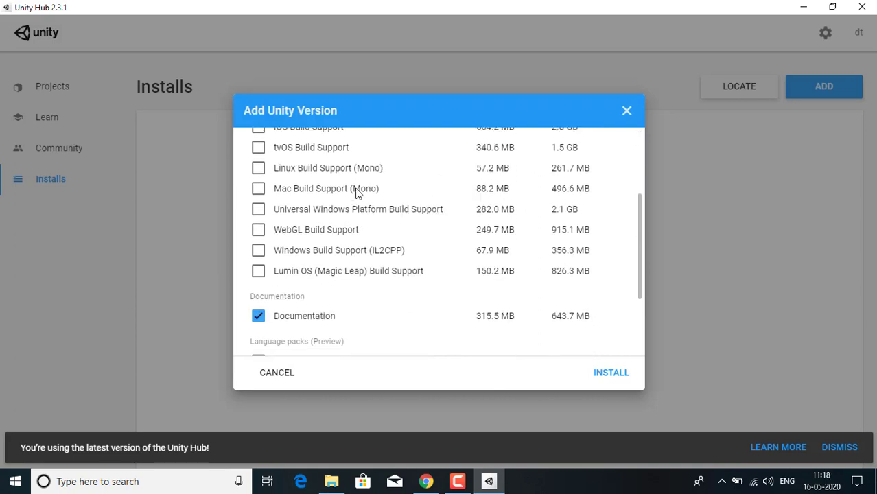
scroll(356, 194, down, 2)
click(258, 251)
scroll(255, 254, up, 5)
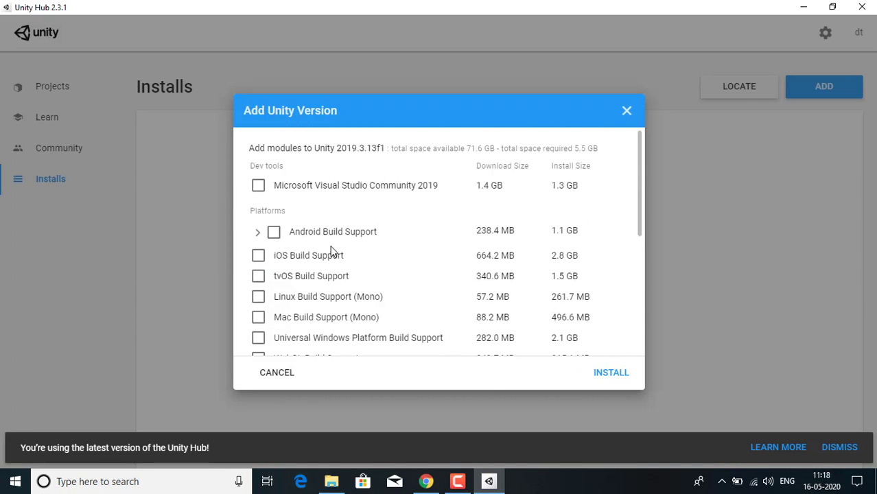
Include Android Build Support for 2019.3.13f1, leaving iOS Build Support unchecked (11.0 GB total).
click(274, 231)
scroll(358, 254, down, 2)
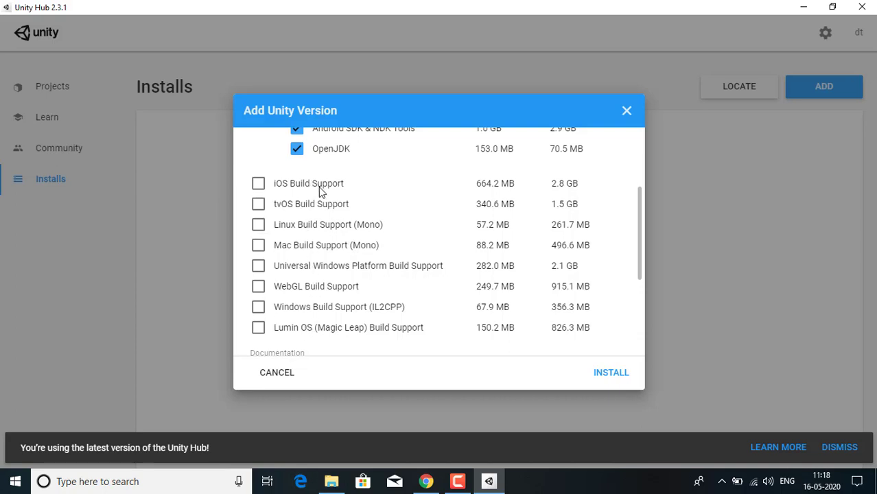
click(259, 184)
click(258, 185)
scroll(310, 200, up, 4)
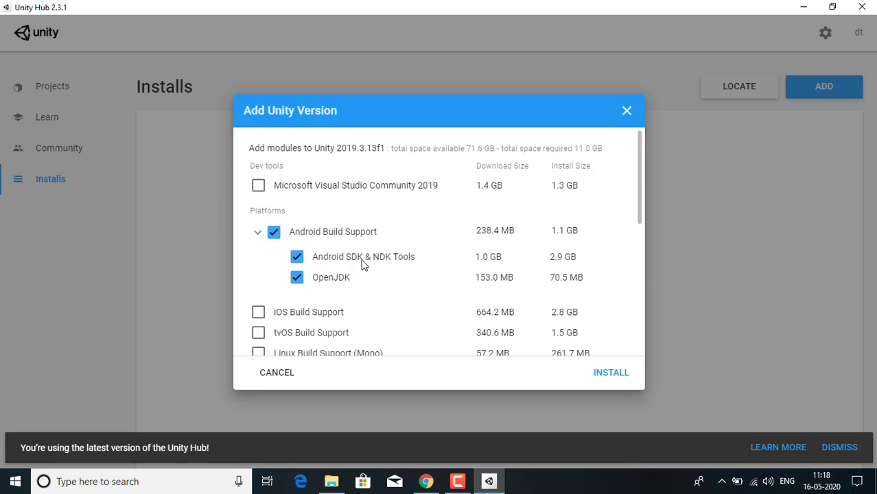
scroll(356, 235, down, 2)
scroll(356, 233, down, 5)
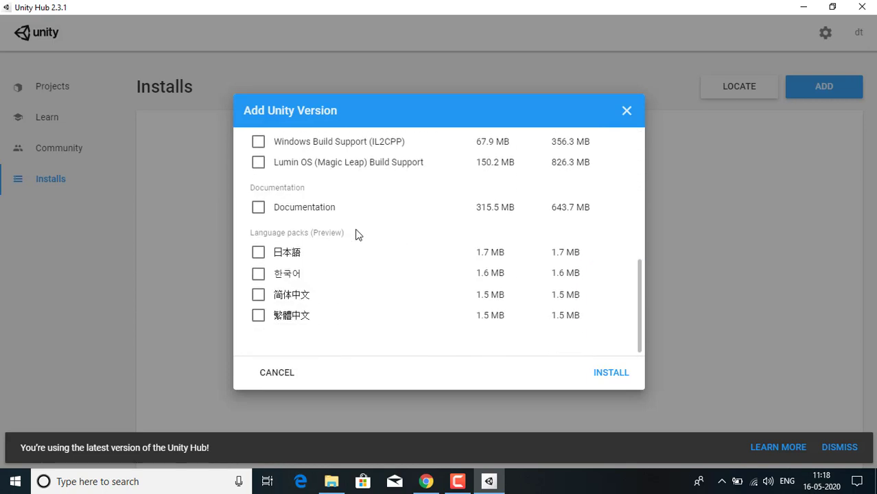
key(alt+Tab)
key(alt+Tab)
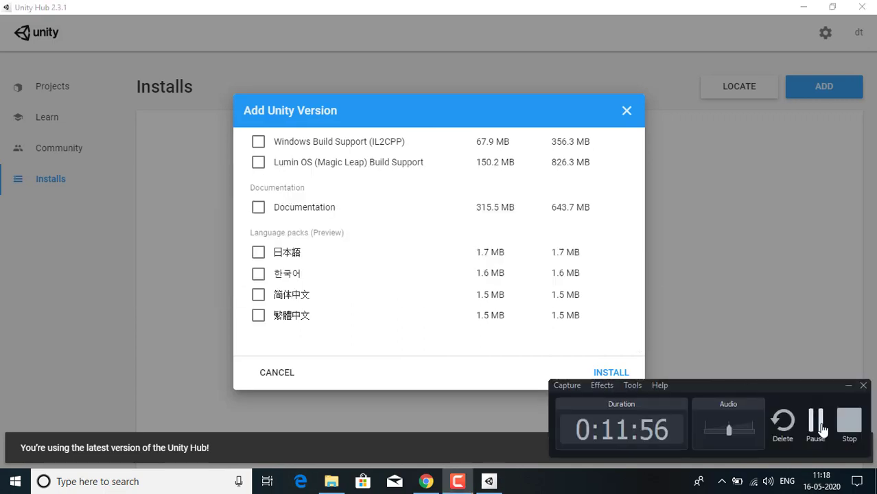
click(823, 429)
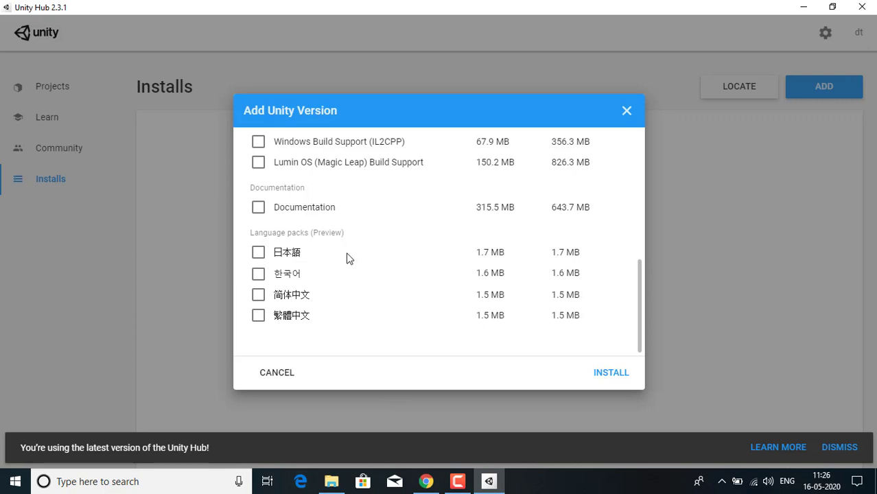
scroll(346, 257, up, 10)
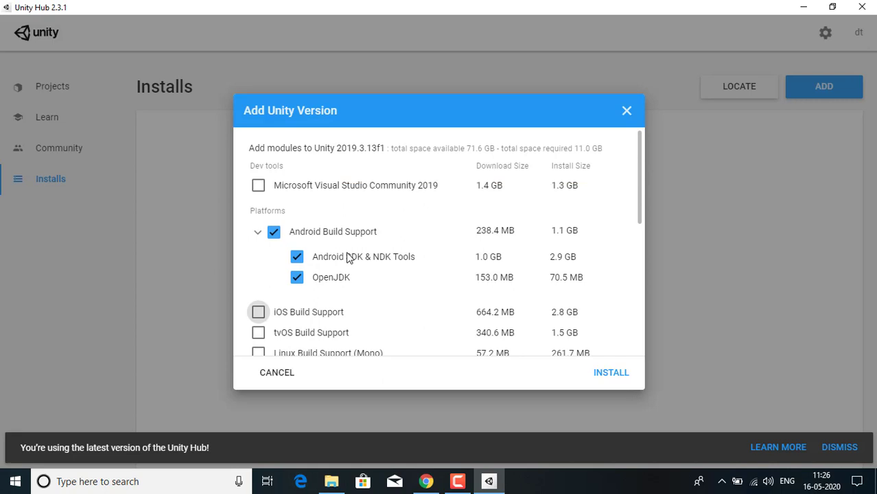
Install 2019.3.13f1 with the selected modules, then bring Chrome to the front.
click(610, 375)
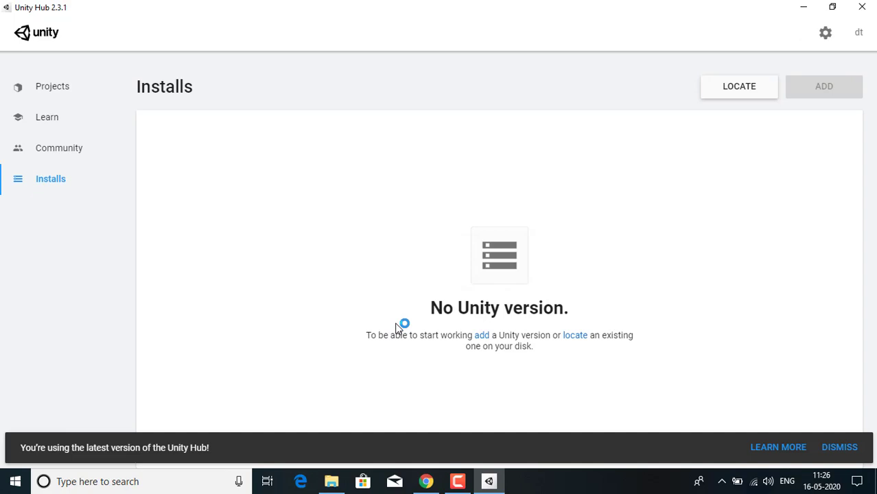
click(426, 481)
Load the Google homepage in a new Chrome tab.
click(173, 11)
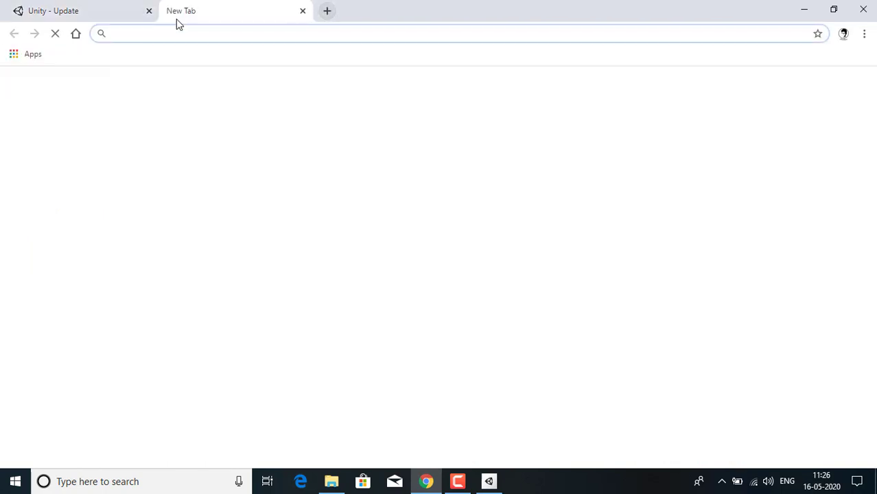
text(google)
key(Return)
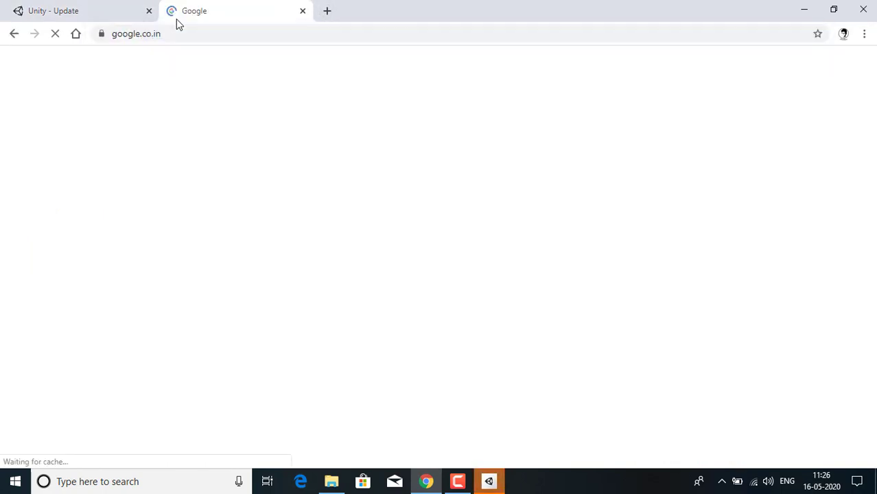
click(494, 483)
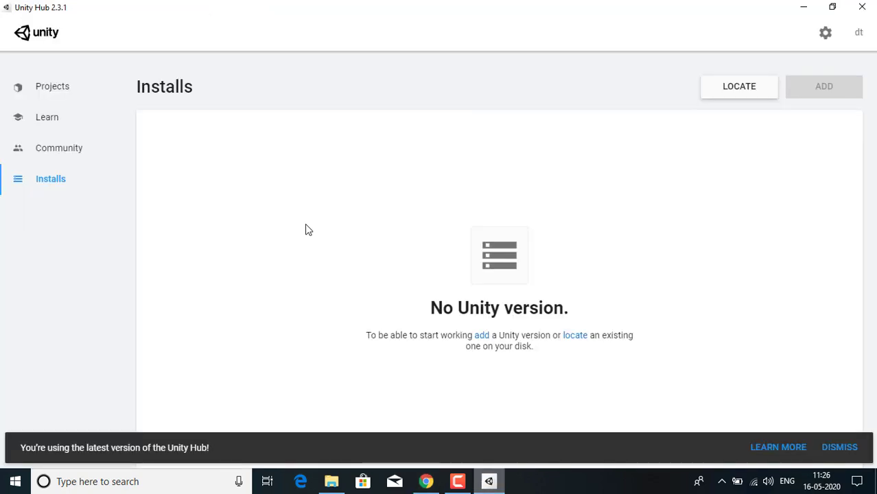
click(425, 481)
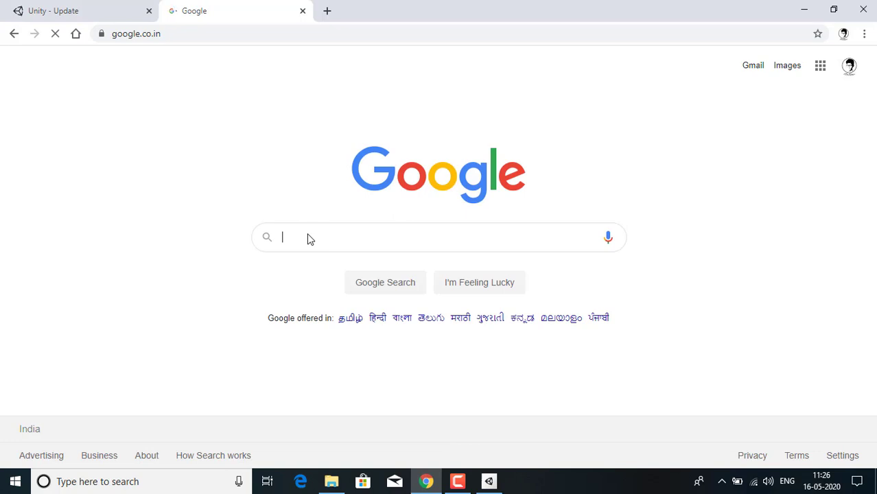
Search Google for 'list of game development software' and highlight the Buildbox and CRYENGINE entries.
text(list of)
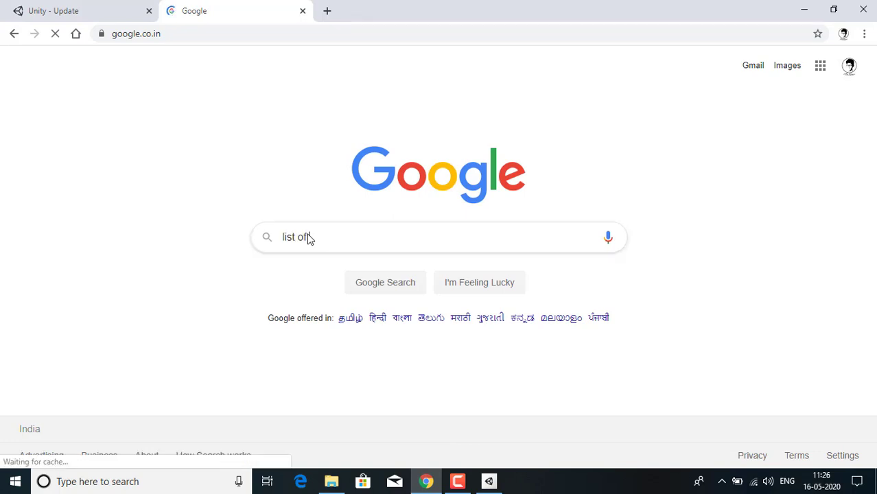
text( game )
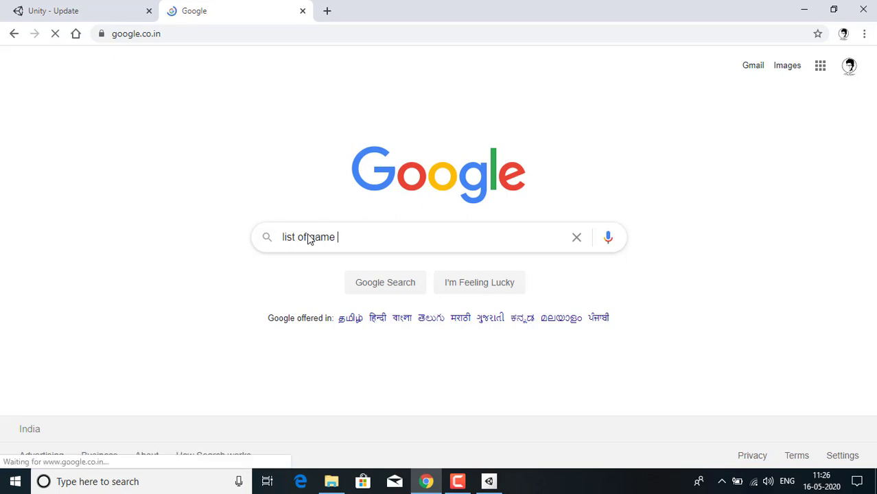
text(development)
text( so)
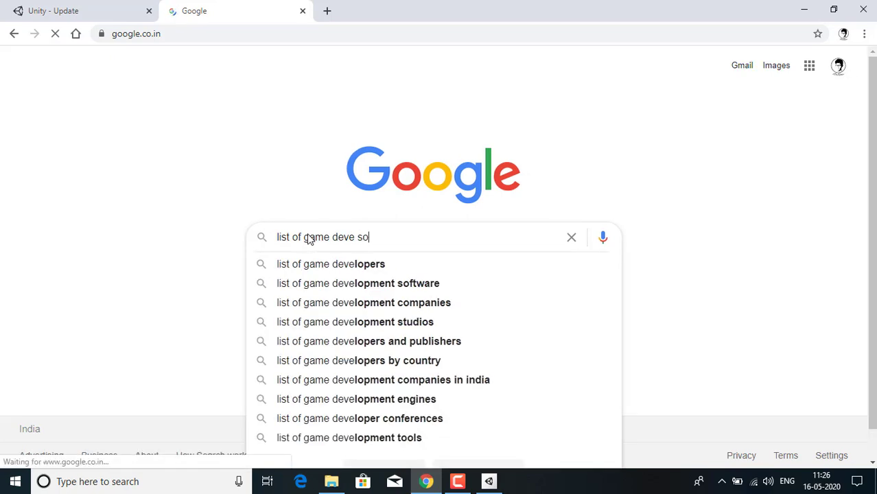
text(f)
key(Down)
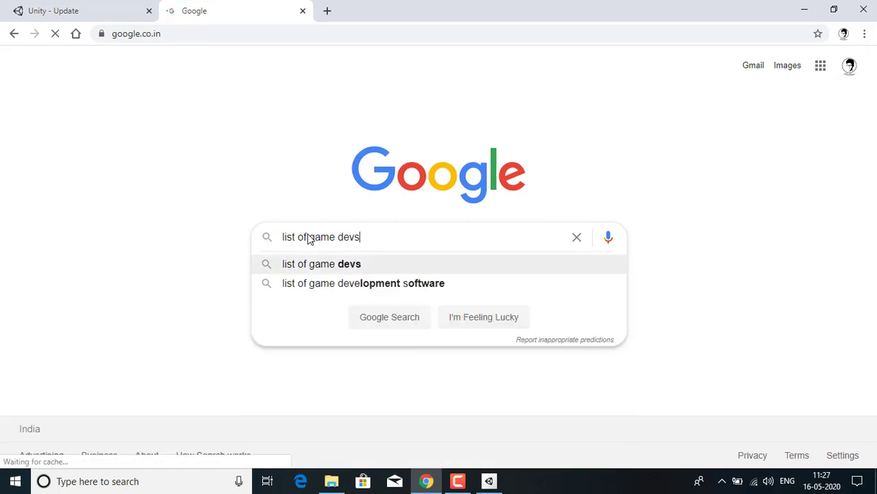
key(Down)
key(Return)
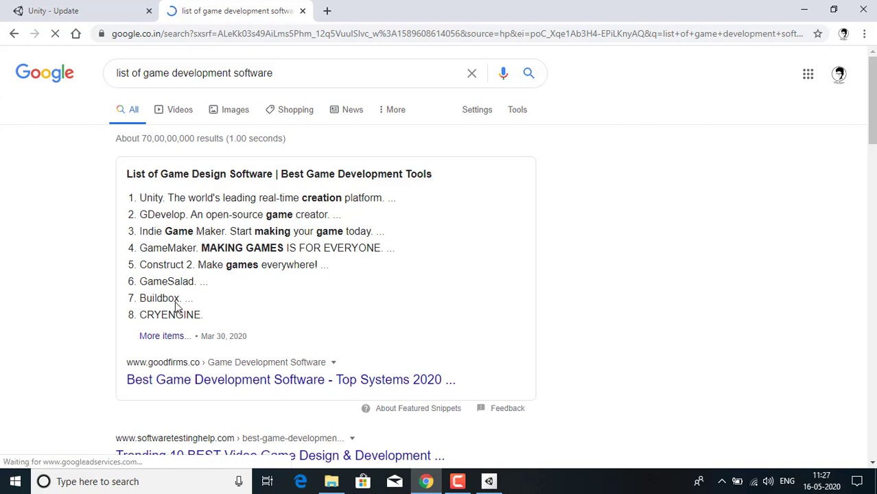
triple_click(198, 303)
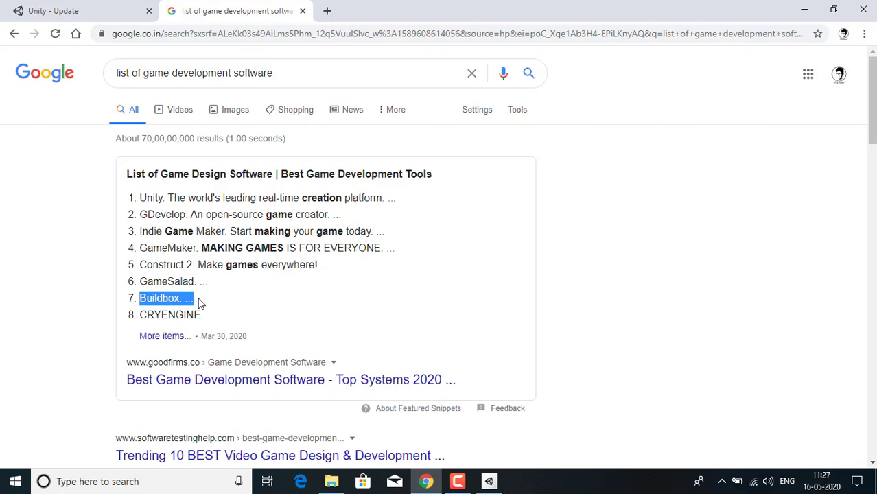
drag(129, 314, 216, 320)
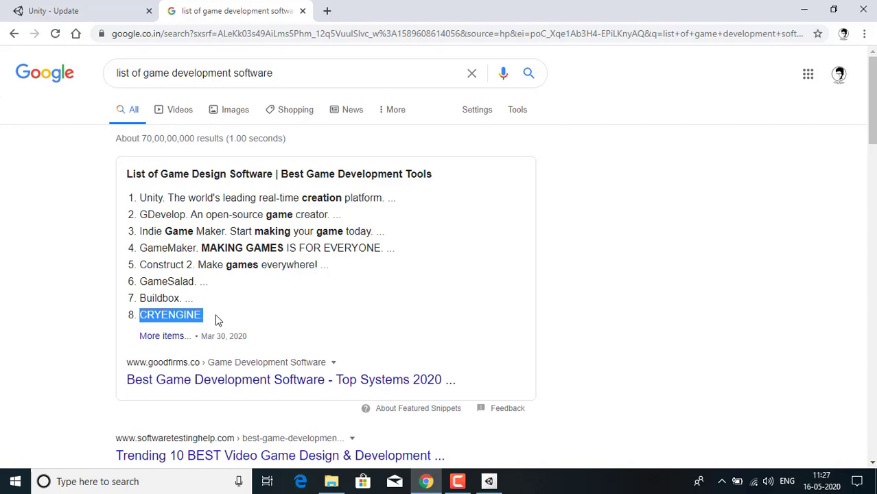
scroll(339, 274, down, 3)
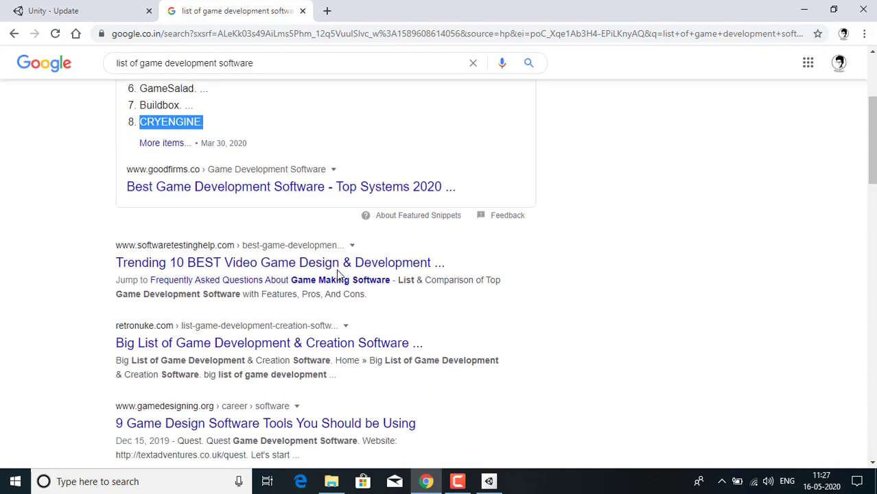
scroll(339, 275, up, 3)
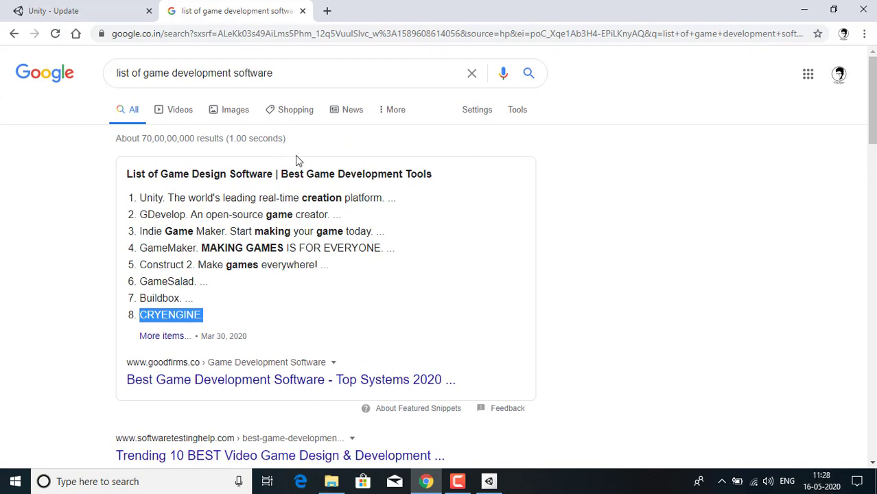
Return to Unity Hub's Installs list and wait for 2019.3.13f1 to finish installing.
click(491, 484)
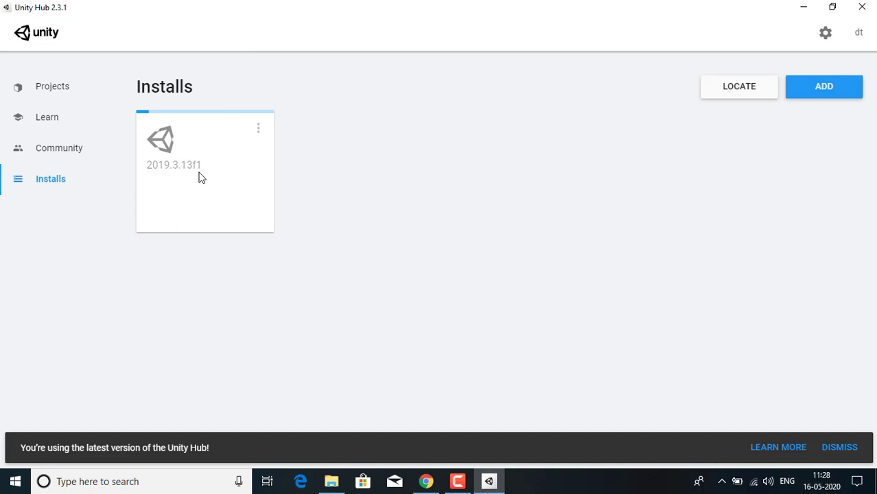
key(alt+Tab)
key(Tab)
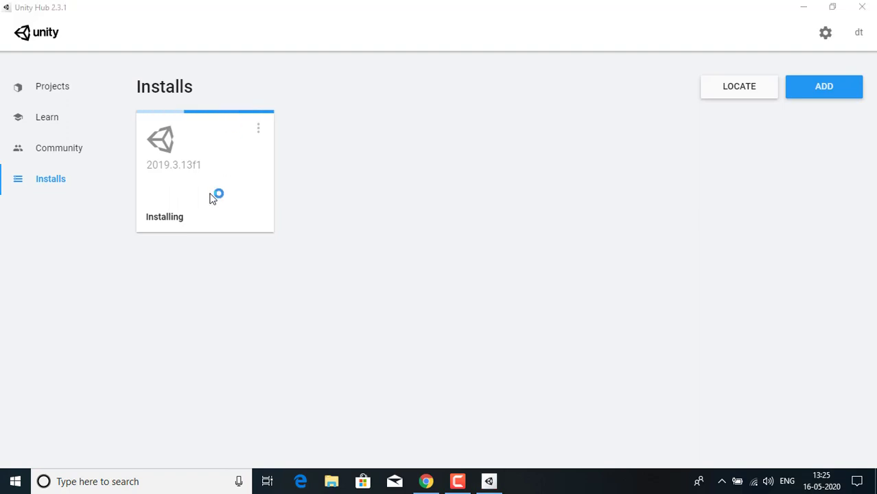
key(alt+Tab)
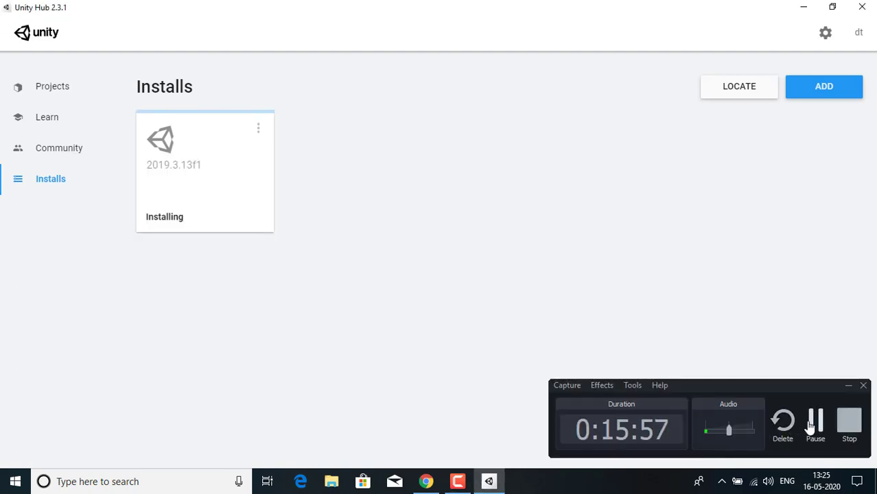
click(815, 422)
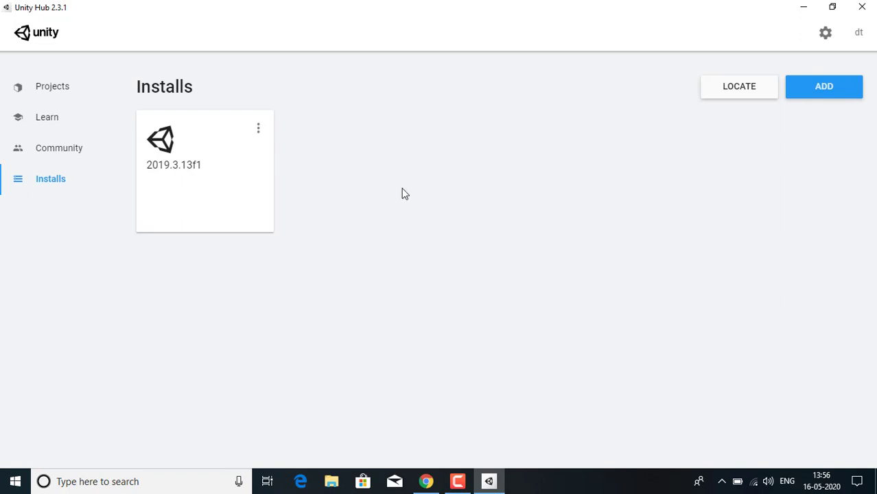
click(259, 132)
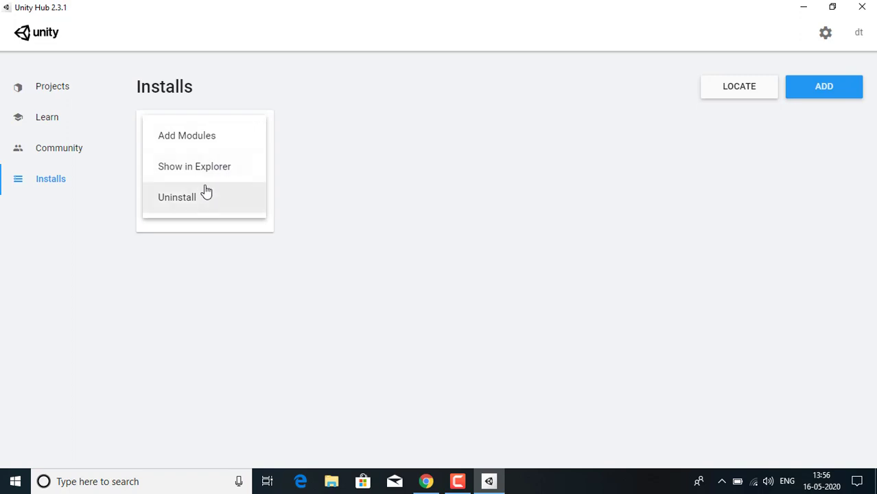
click(231, 134)
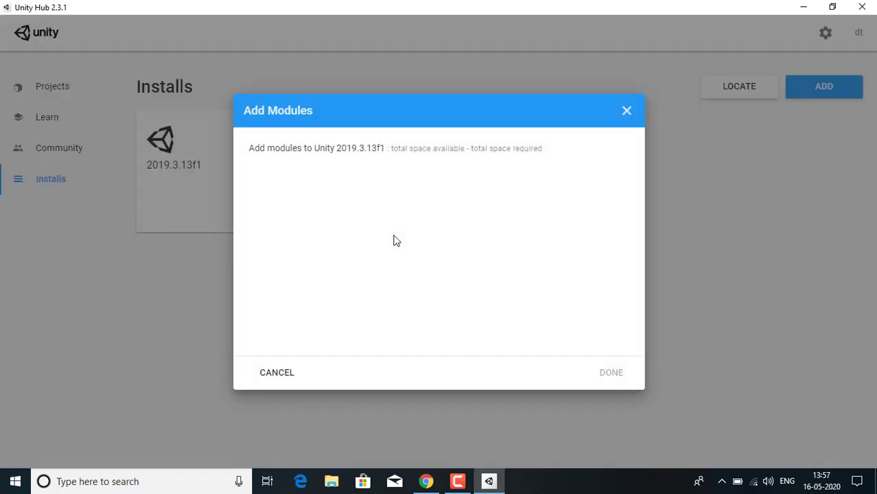
scroll(355, 249, down, 3)
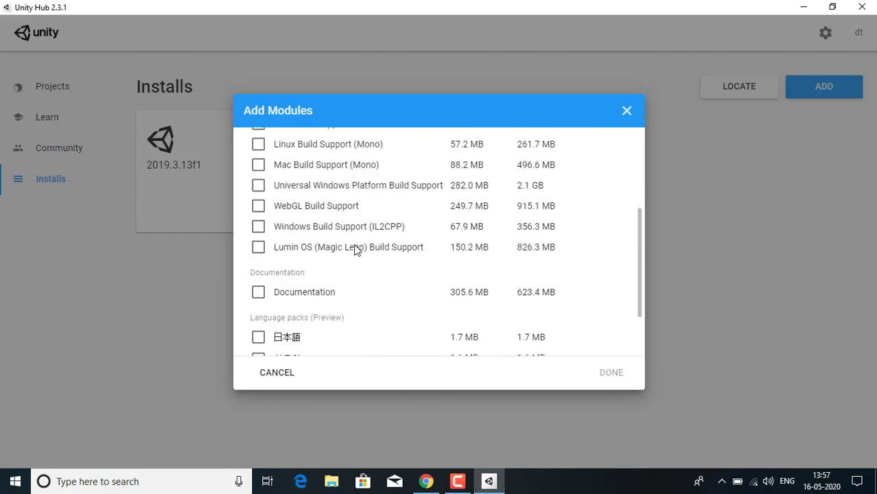
scroll(355, 249, down, 1)
scroll(360, 254, up, 1)
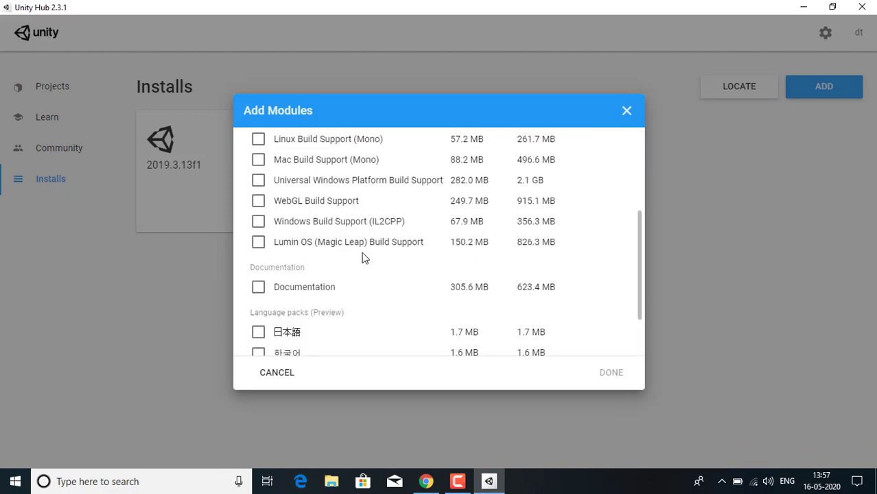
scroll(353, 254, up, 3)
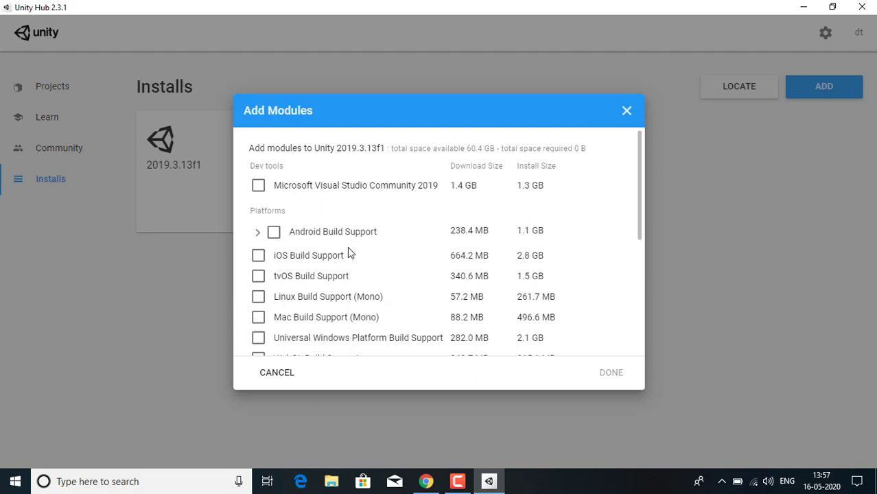
scroll(345, 234, down, 3)
scroll(345, 233, up, 3)
click(627, 112)
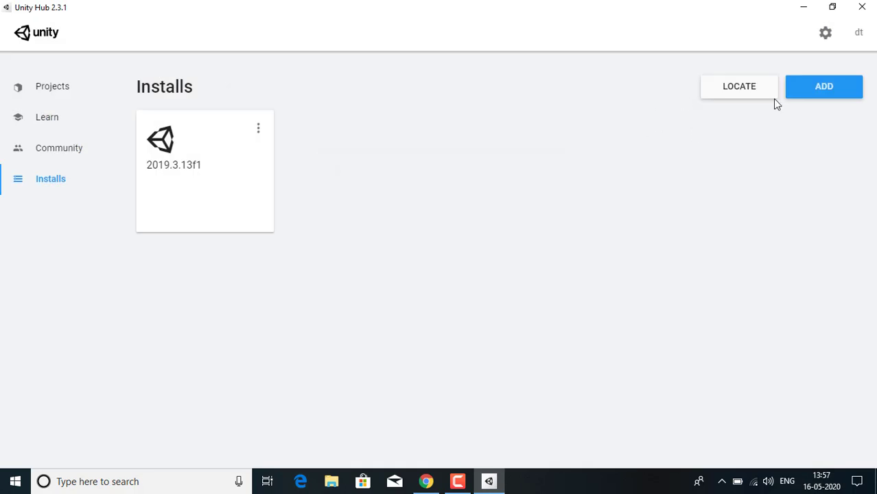
Open the Add Unity Version picker and dismiss it without choosing a version.
click(829, 92)
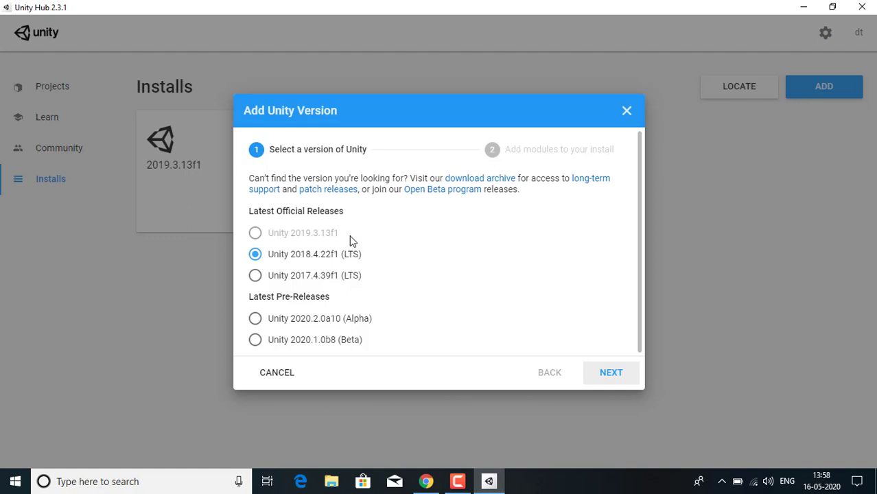
click(626, 112)
Open the file browser to locate an existing editor on disk, then close it.
click(717, 90)
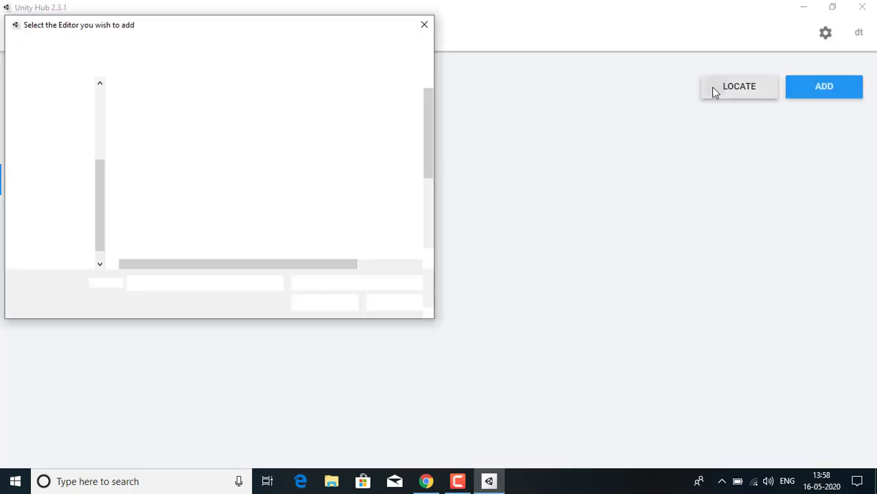
drag(211, 28, 452, 64)
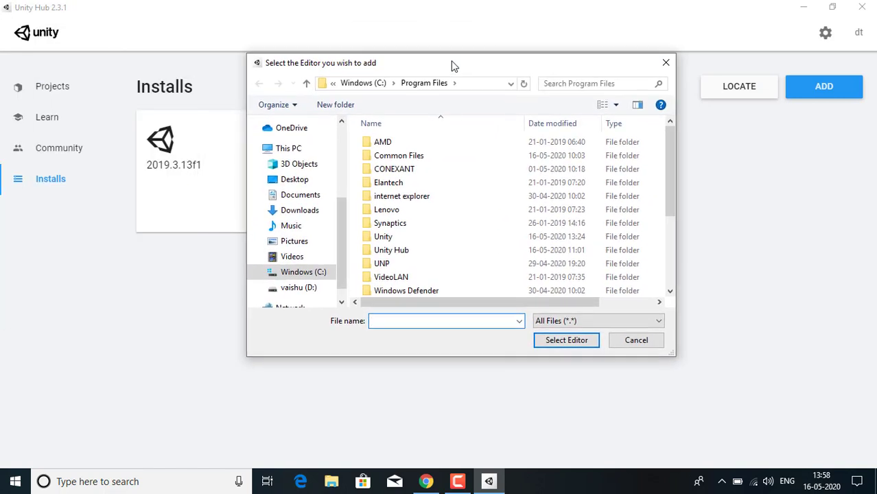
click(670, 65)
Start a new 2019.3.13f1 project from the Projects list, then cancel it.
click(59, 91)
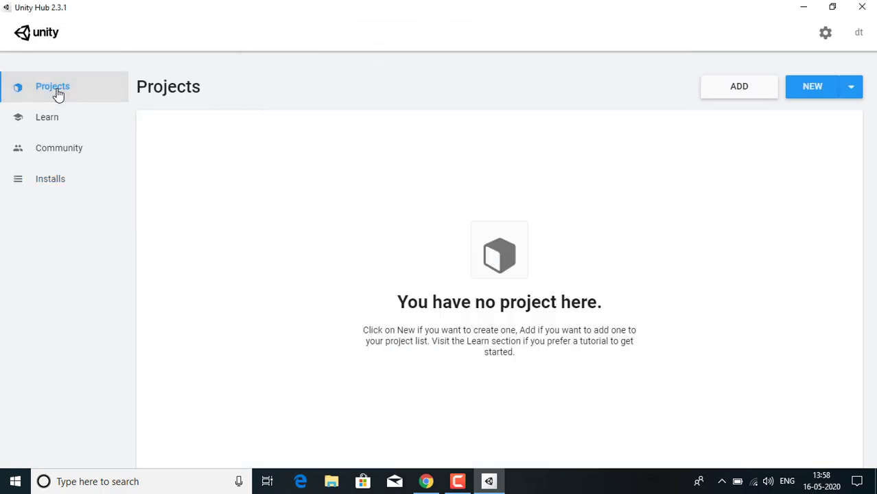
click(851, 87)
click(798, 96)
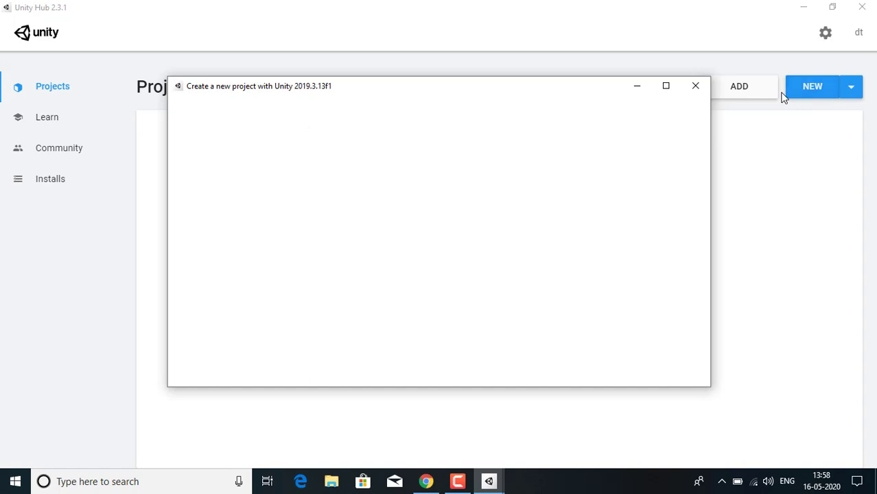
click(696, 95)
Return to the installed editors and open the locate browser again, then close it.
click(57, 189)
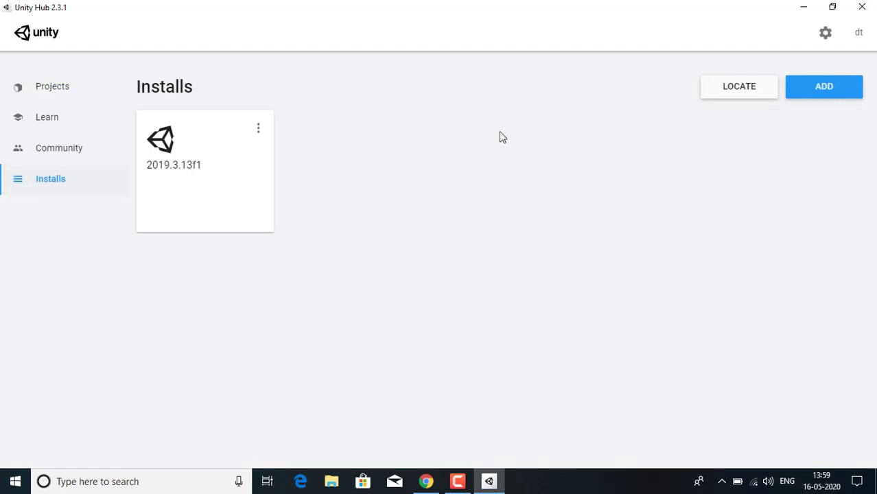
click(739, 93)
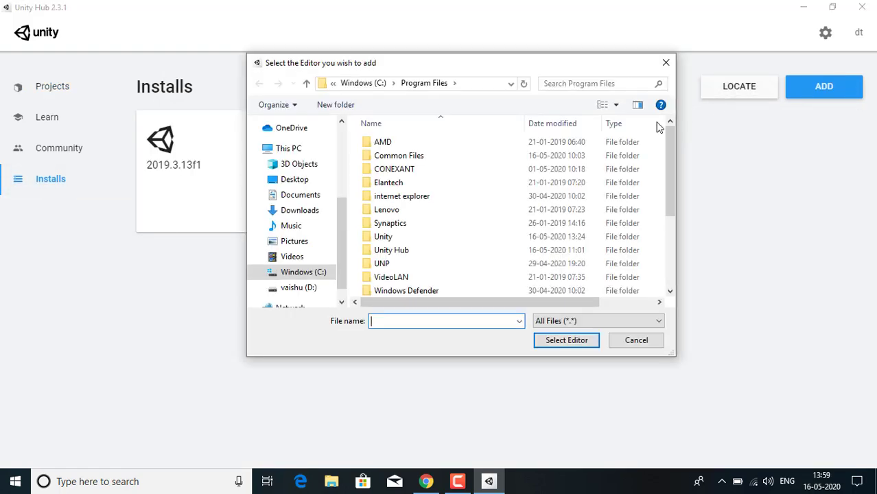
click(666, 63)
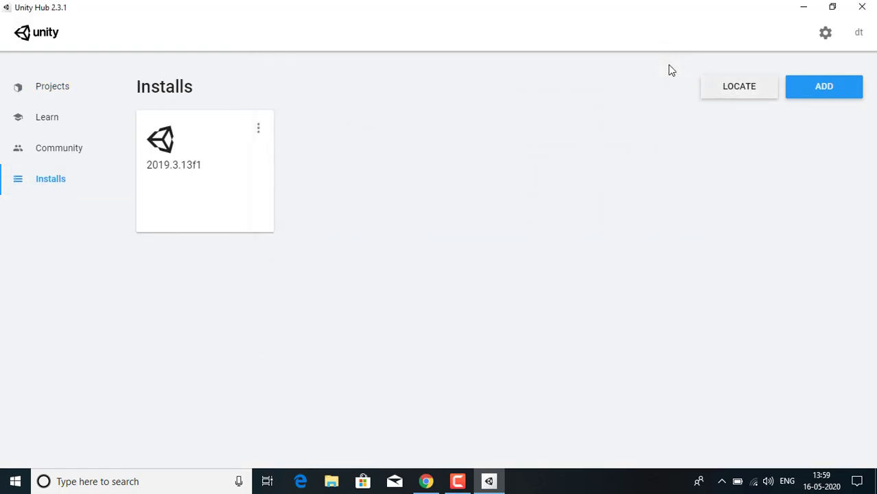
Minimize Unity Hub and refresh the desktop icons.
click(804, 8)
right_click(439, 129)
click(472, 169)
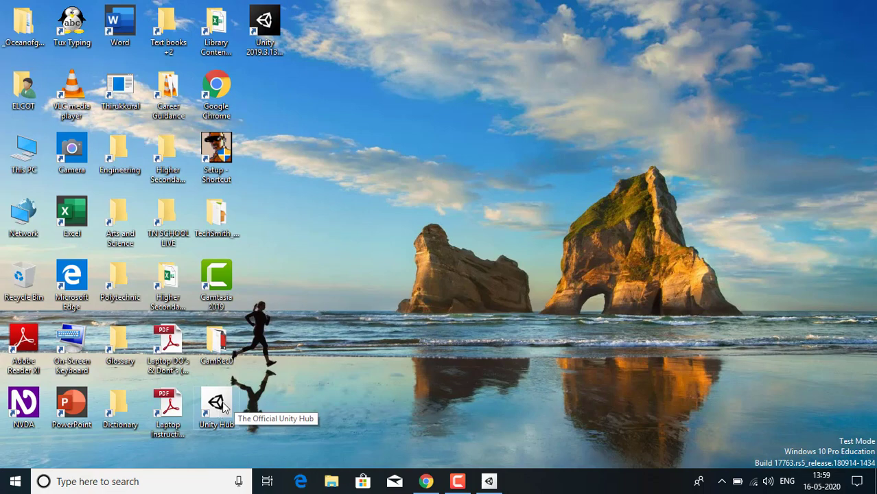
Open File Explorer and navigate to C:\Program Files\Unity.
click(286, 55)
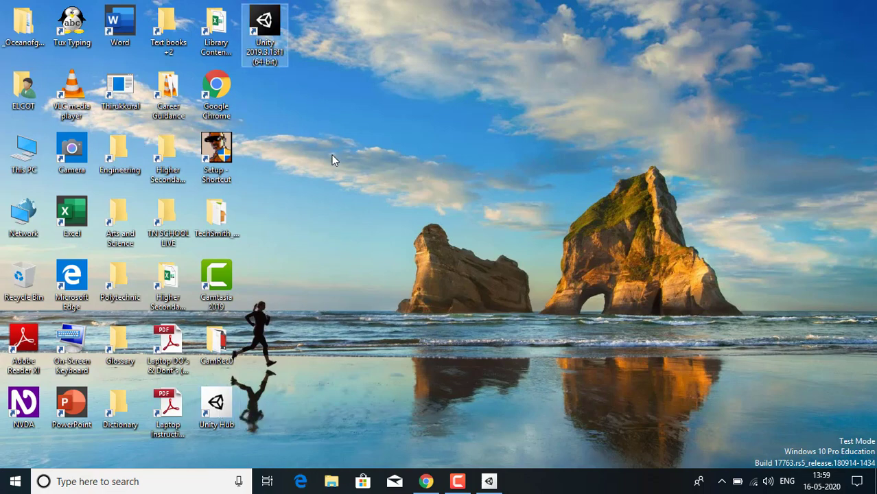
key(super+e)
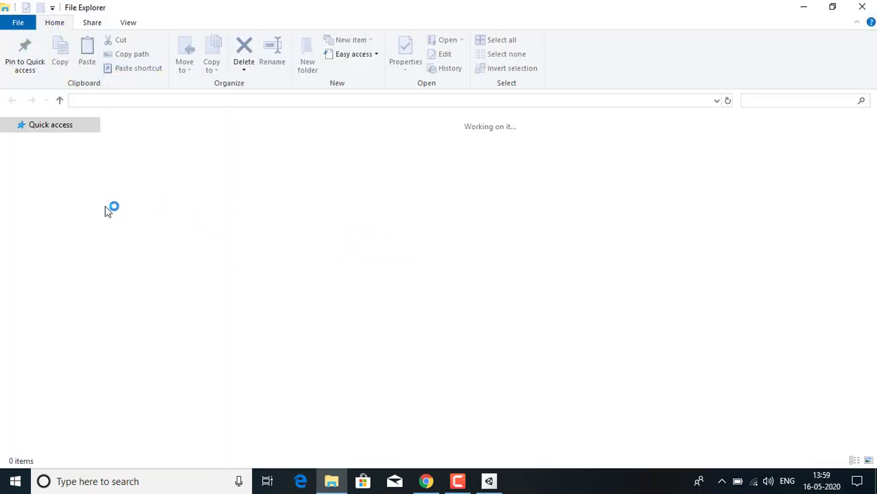
click(45, 294)
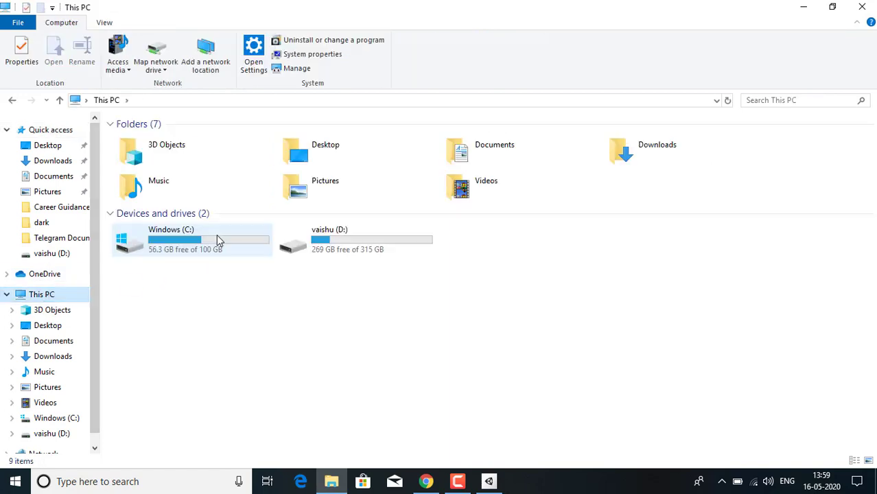
double_click(217, 234)
click(223, 190)
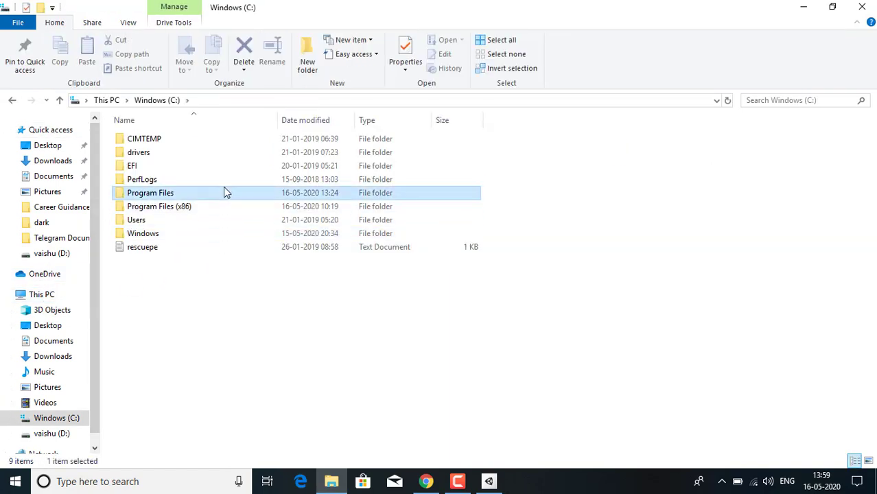
double_click(223, 192)
click(198, 237)
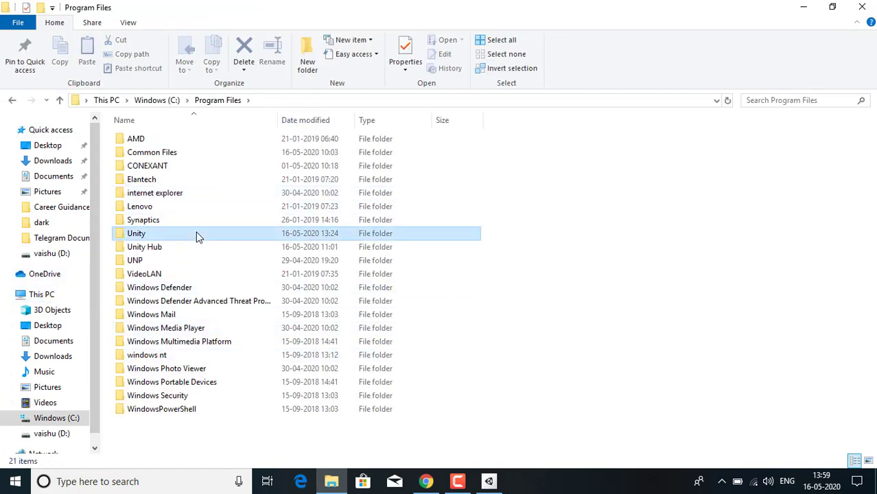
double_click(196, 235)
Open Hub\Editor\2019.3.13f1 to check the editor install, then close File Explorer.
click(221, 143)
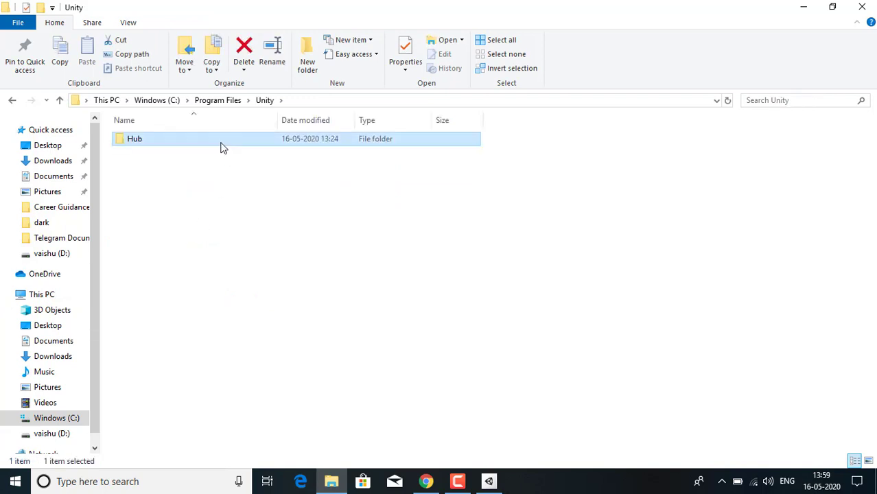
double_click(221, 143)
click(218, 144)
double_click(215, 145)
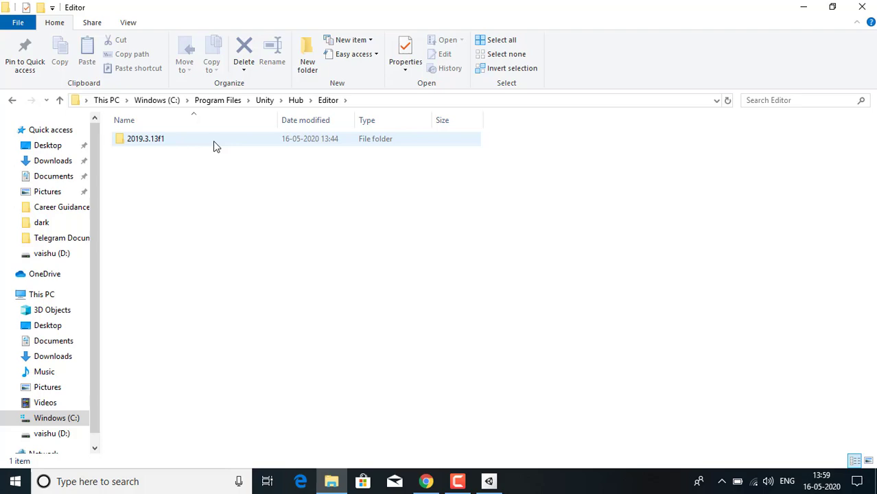
double_click(213, 142)
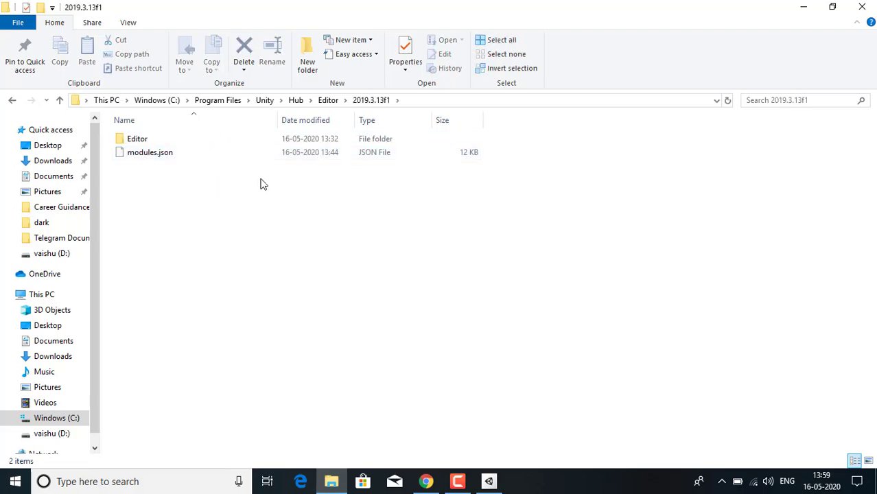
click(862, 7)
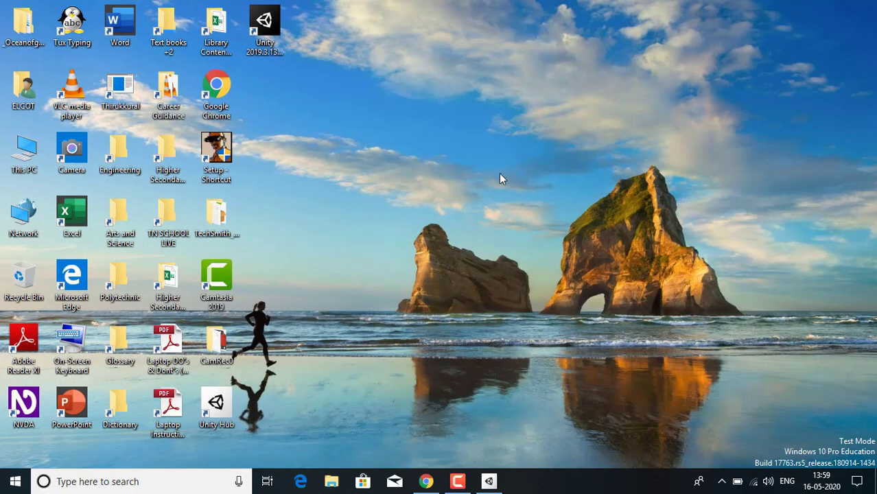
Restore Unity Hub, then open and close the new-project window and the add-project folder picker.
click(490, 480)
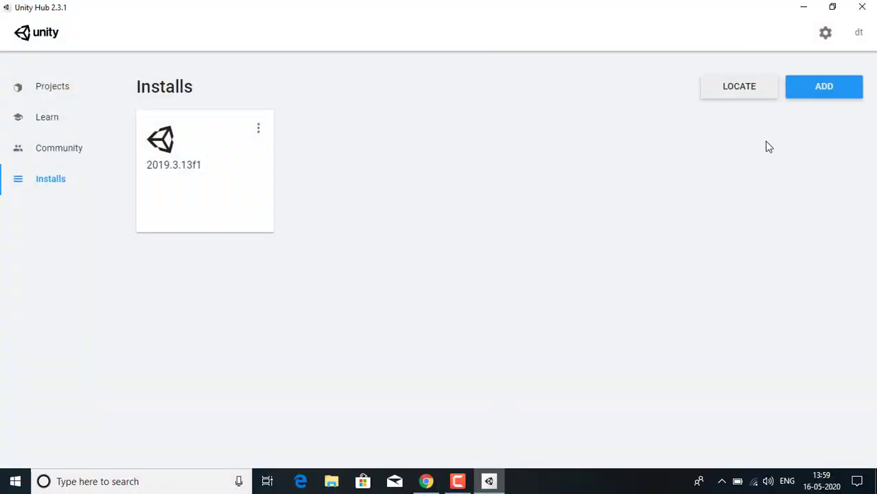
click(72, 86)
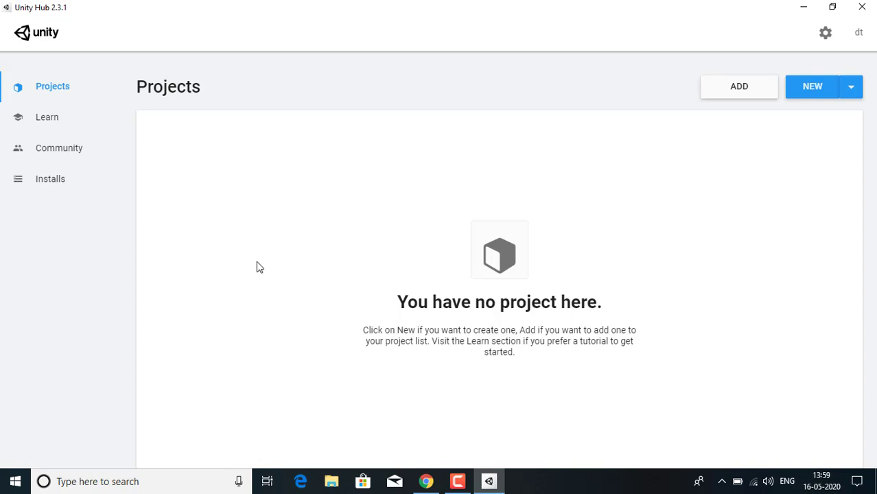
click(828, 94)
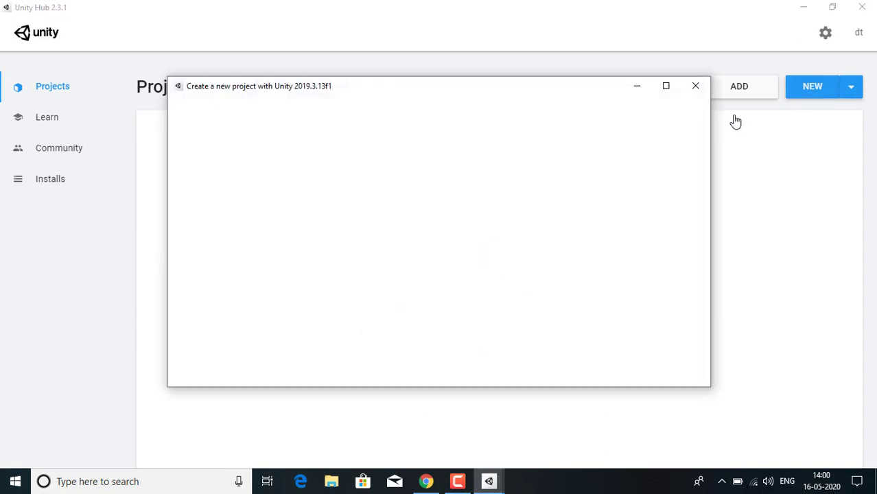
click(695, 86)
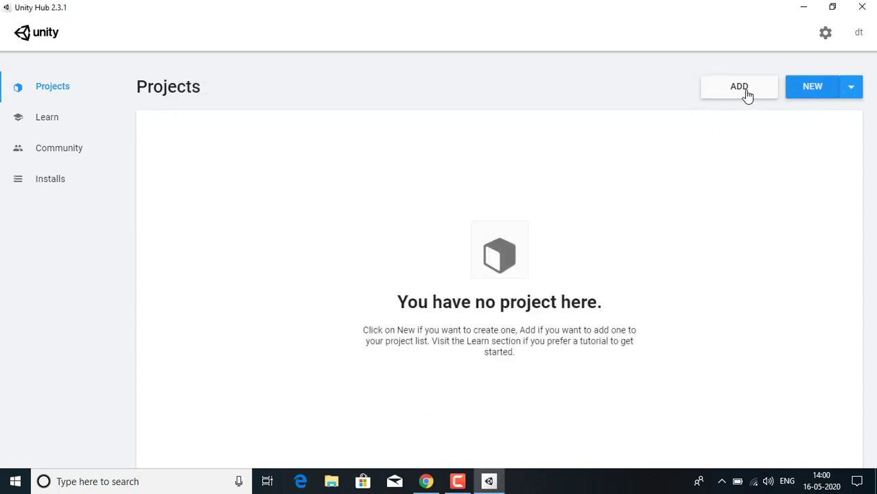
click(703, 100)
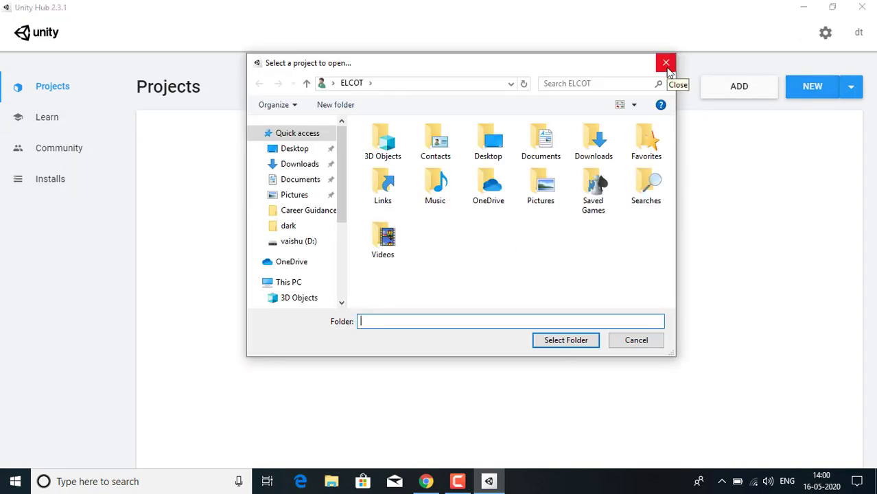
click(665, 63)
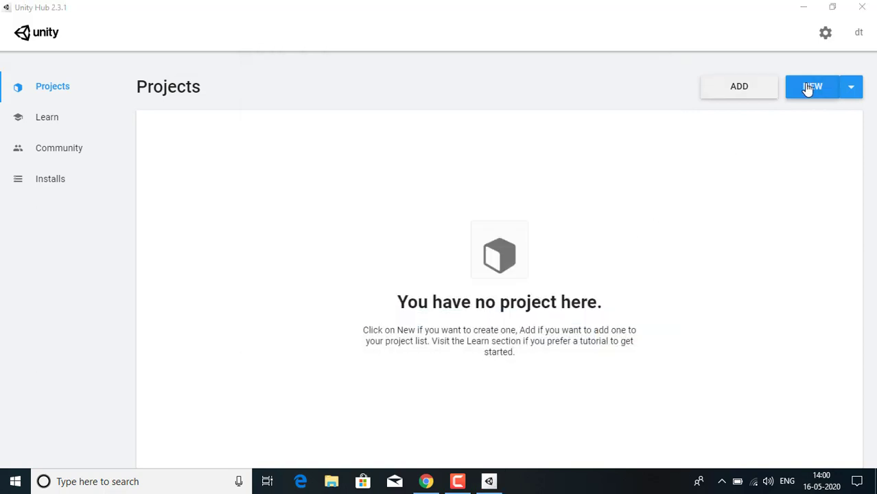
Fill a maximized new-project form with the 3D template and name first-game-project, then show the desktop.
click(808, 87)
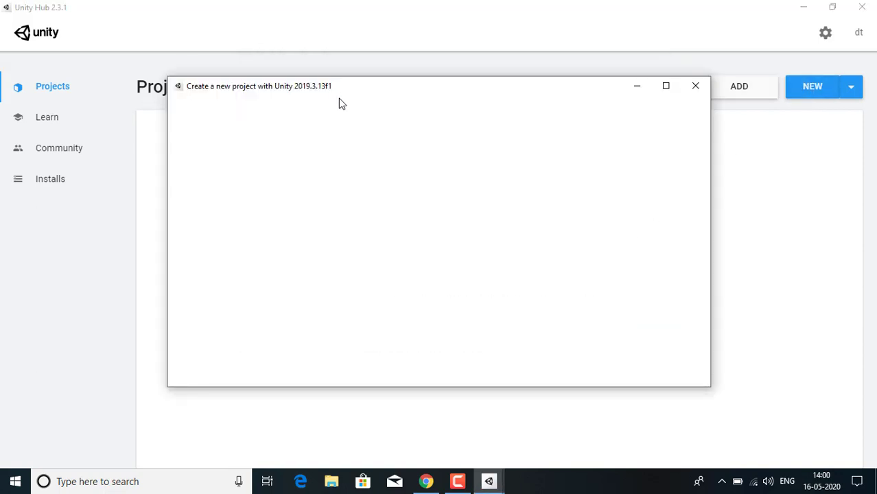
click(658, 94)
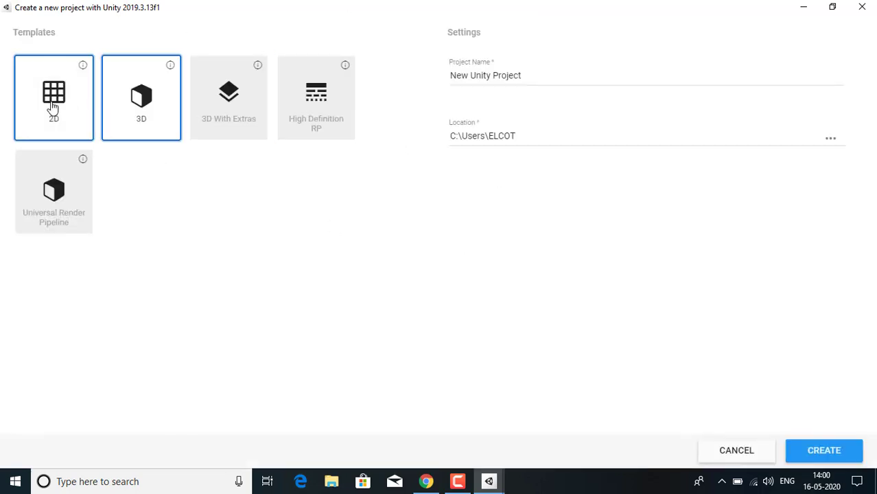
click(144, 112)
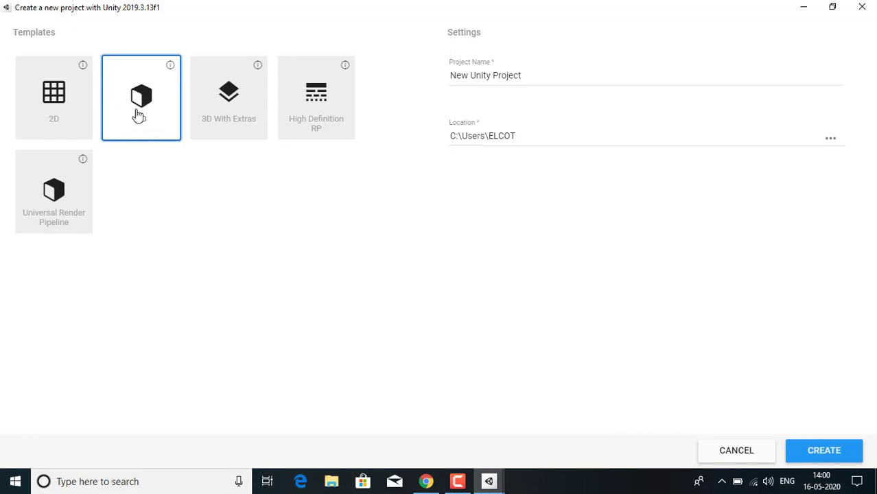
click(569, 74)
key(ctrl+a)
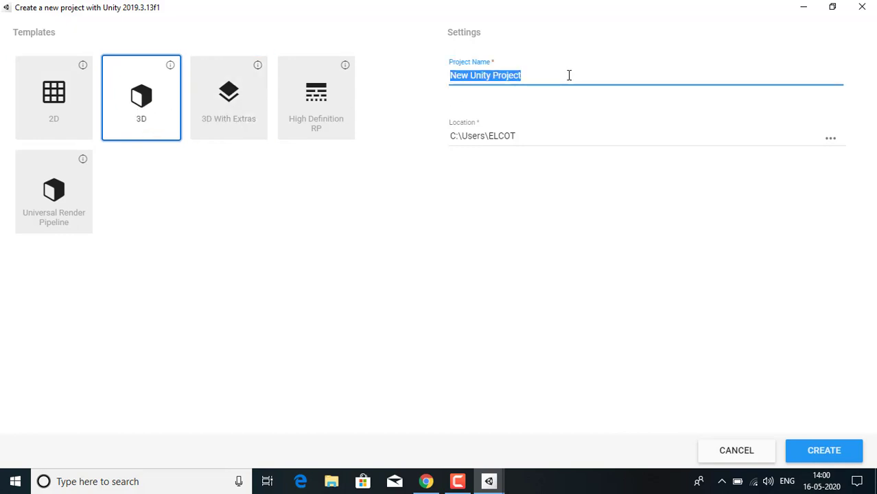
key(BackSpace)
text(first)
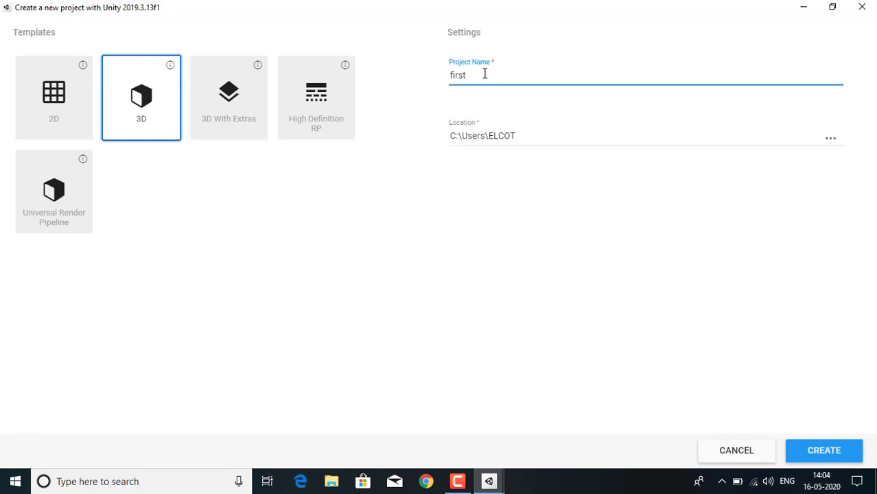
text(game-project)
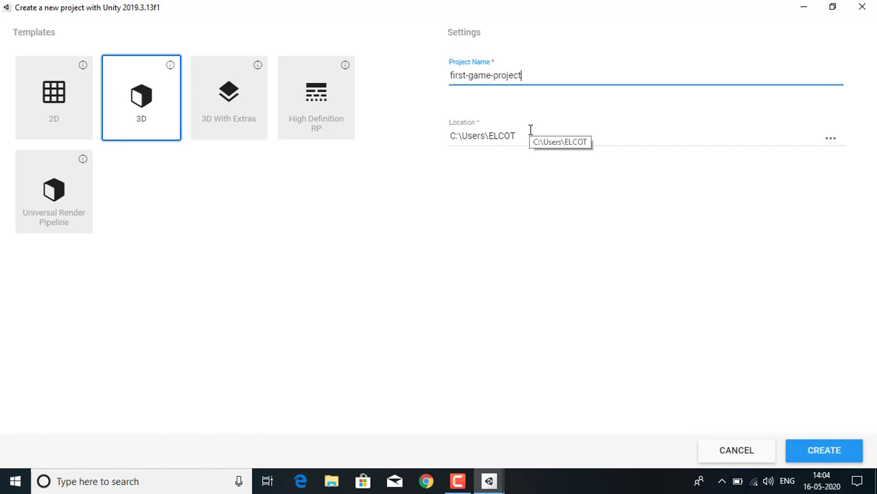
key(super+d)
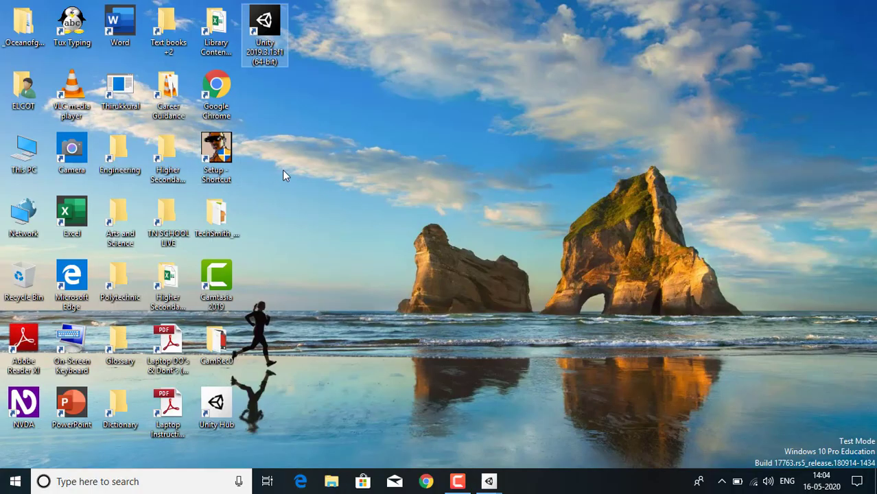
Create a new desktop folder named game-projects.
key(ctrl+shift+n)
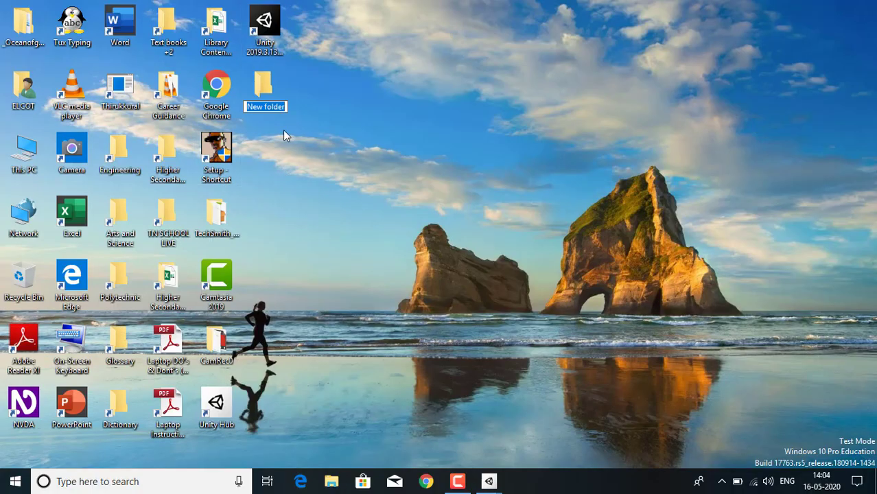
text(gamr-)
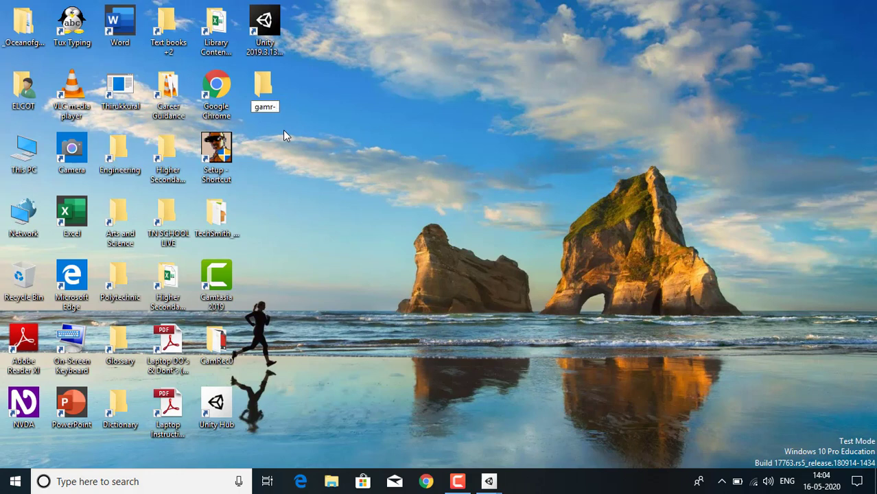
key(BackSpace)
text(e-proj)
text(ects)
key(Return)
Switch back to Unity Hub with Alt+Tab.
key(alt+Tab)
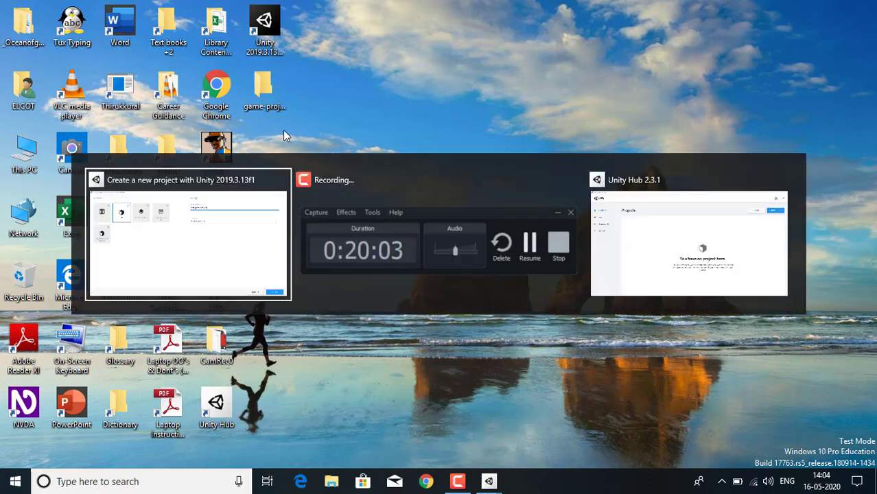
key(alt+Tab)
key(alt+Tab)
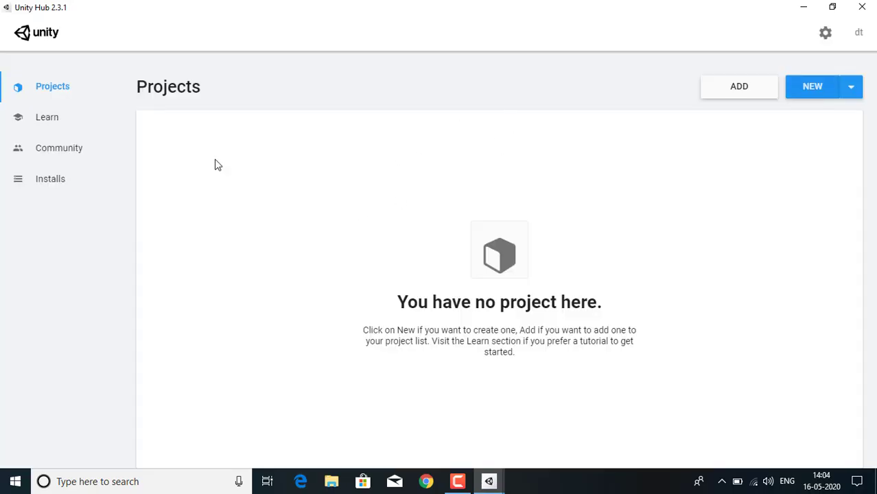
key(alt+Tab)
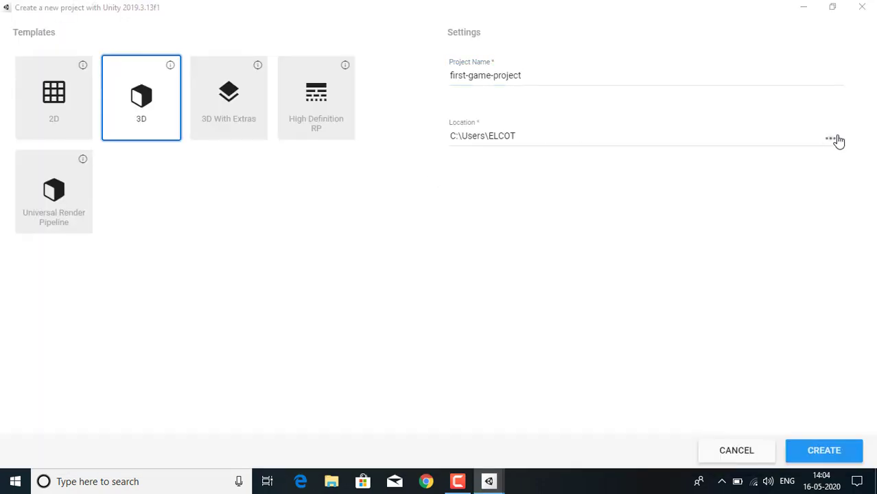
Set the project location to Desktop\game-projects and create first-game-project.
click(832, 139)
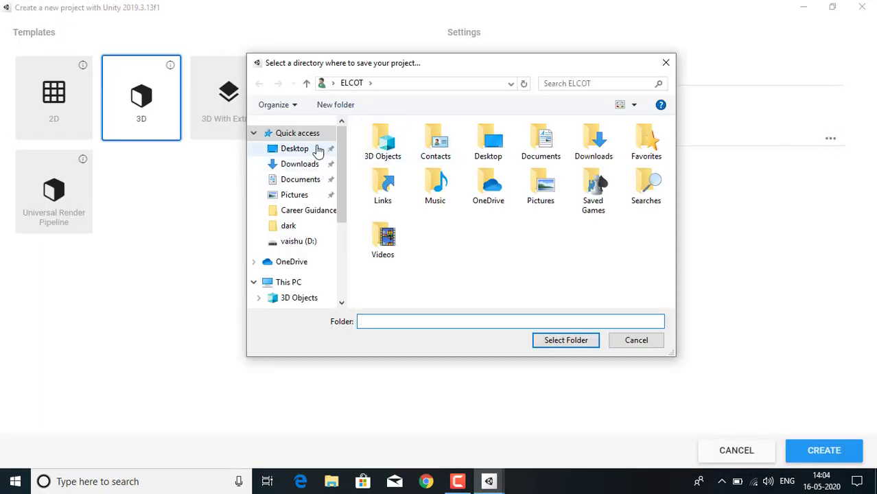
click(295, 149)
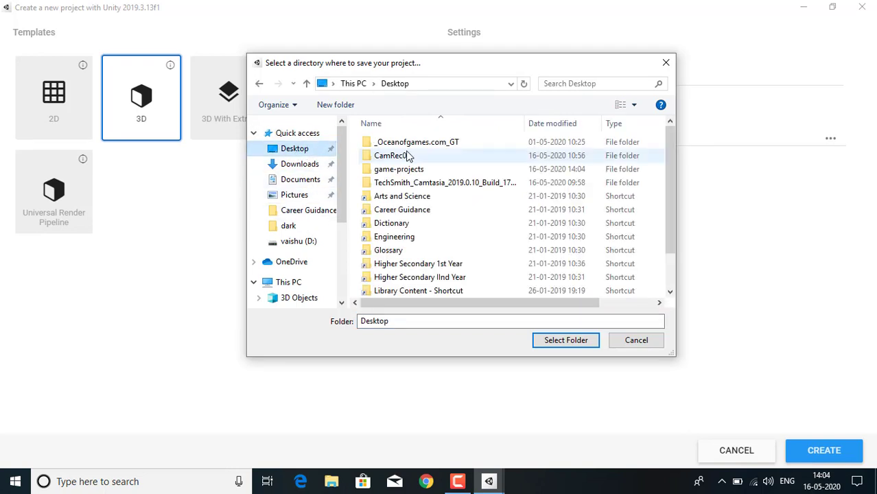
click(421, 170)
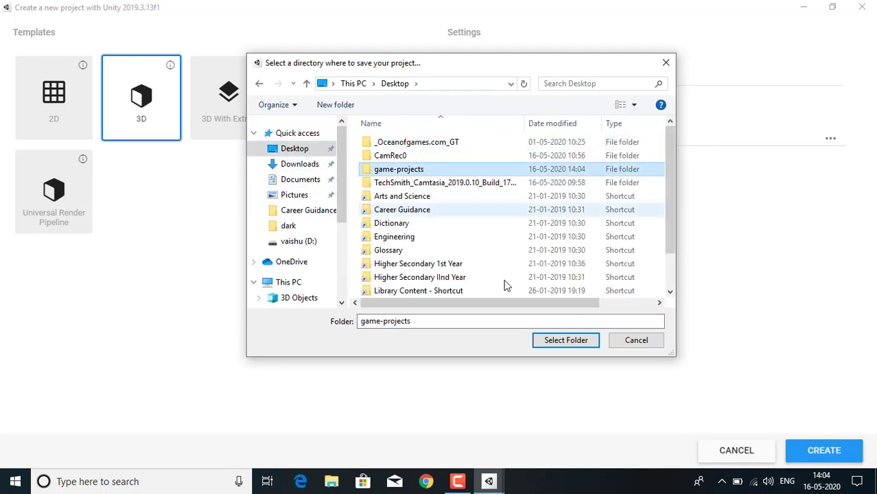
click(562, 343)
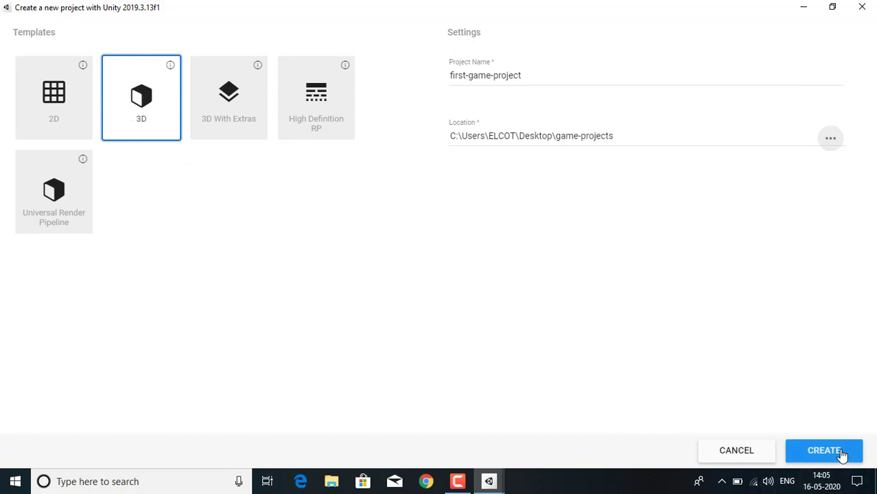
click(841, 455)
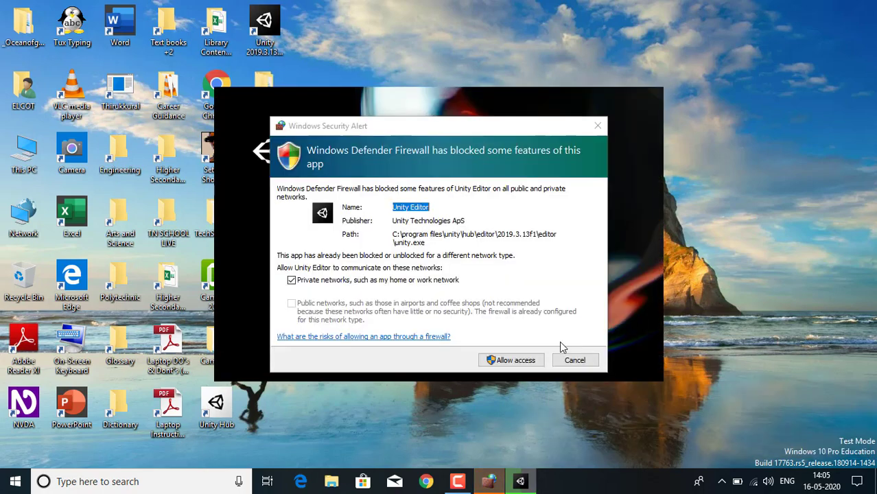
Allow Unity Editor through the firewall and wait while the project's packages load.
click(531, 361)
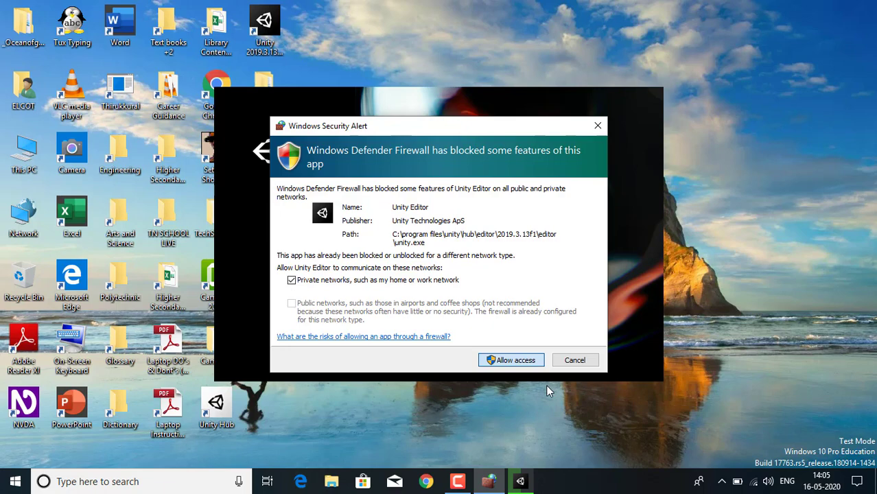
key(alt+Tab)
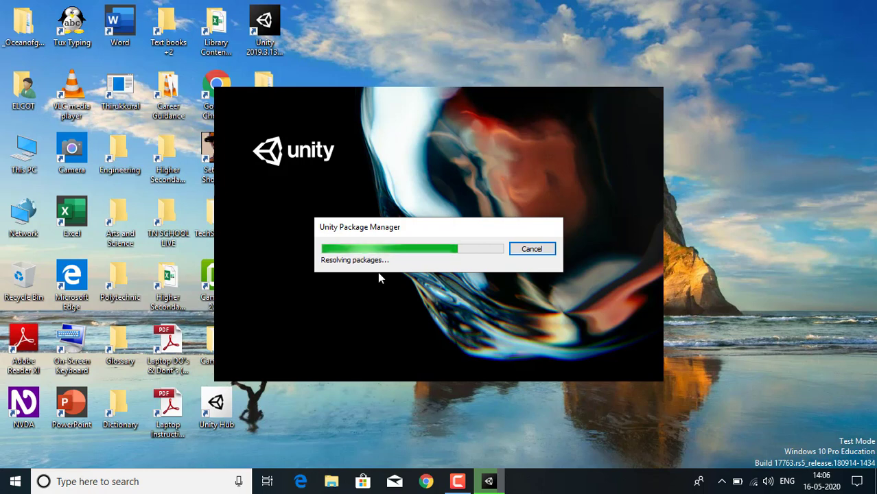
key(alt+Tab)
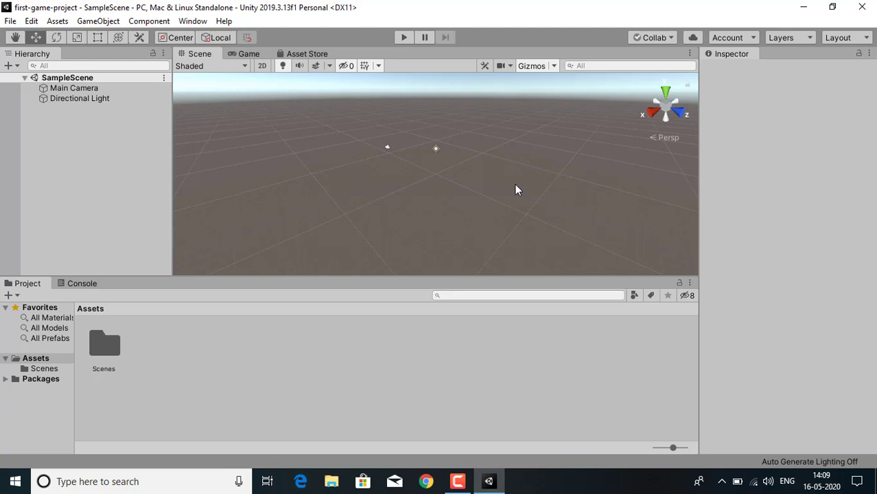
double_click(100, 349)
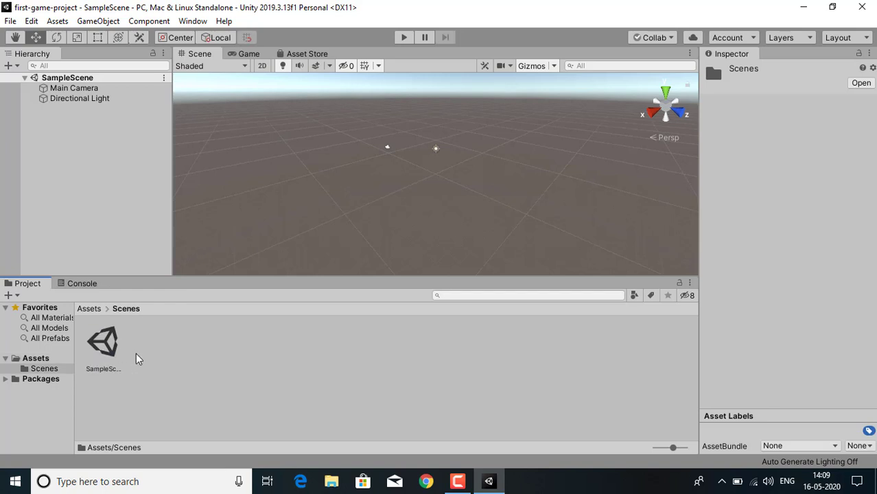
click(90, 309)
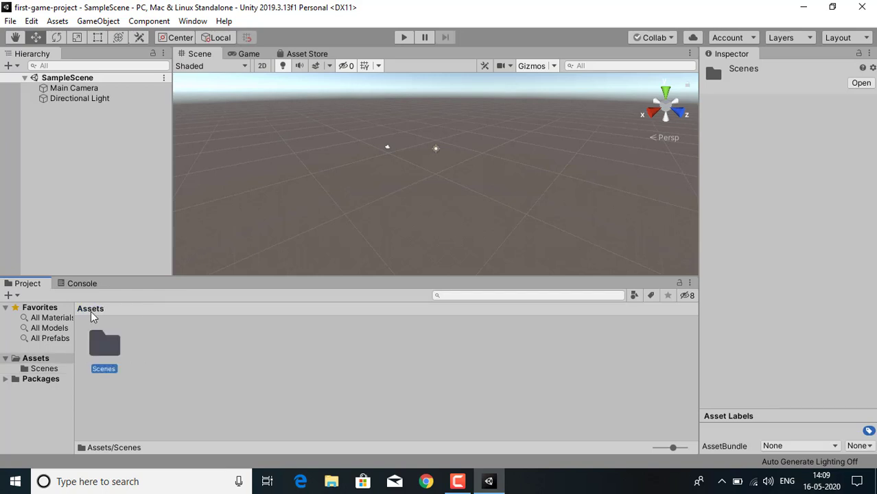
click(163, 361)
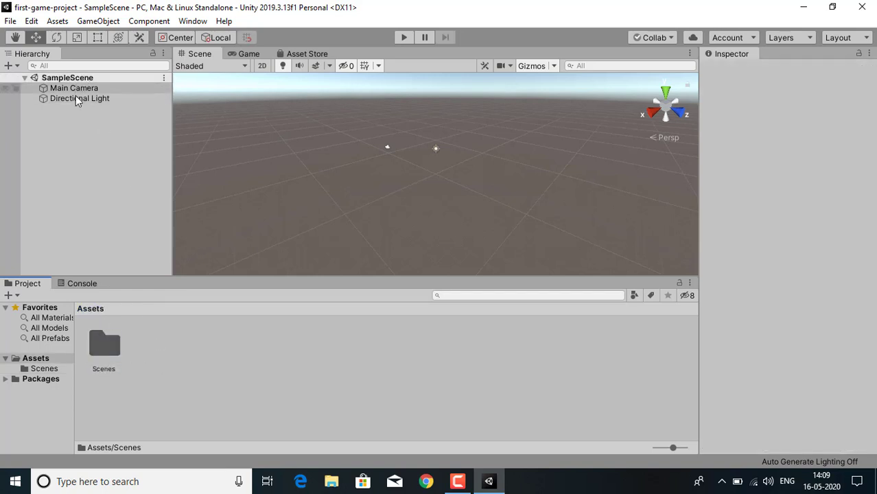
click(76, 98)
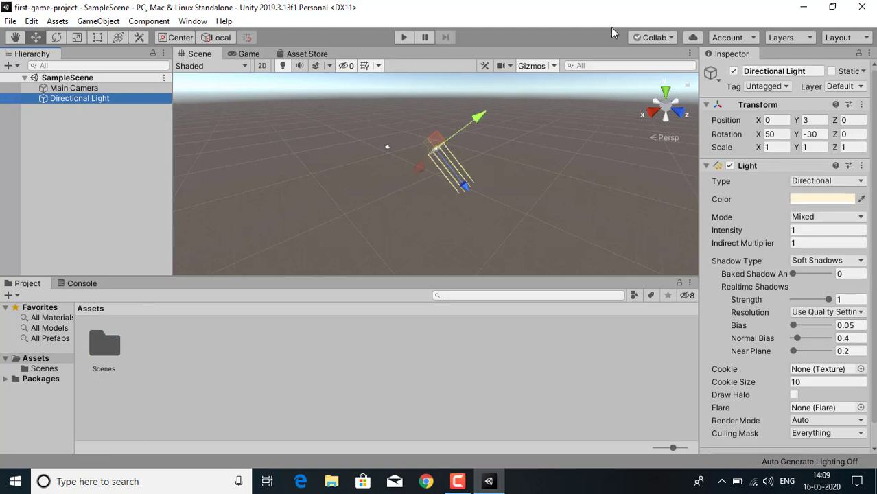
click(860, 39)
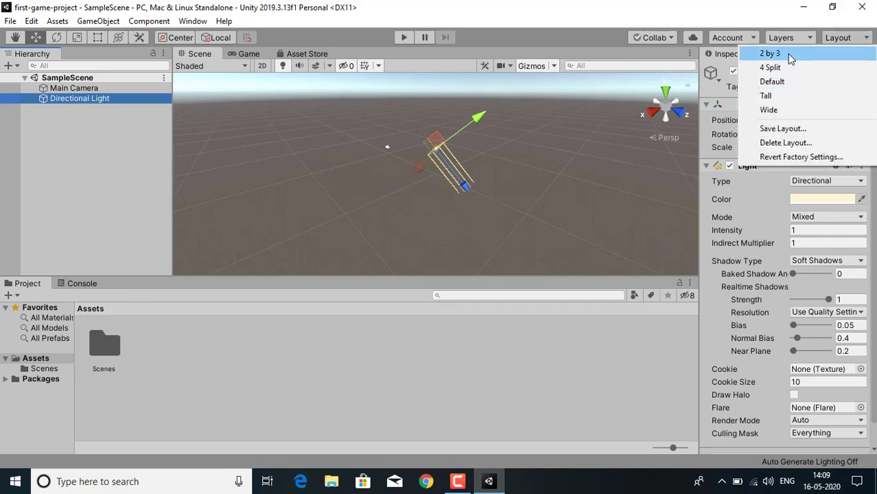
click(777, 98)
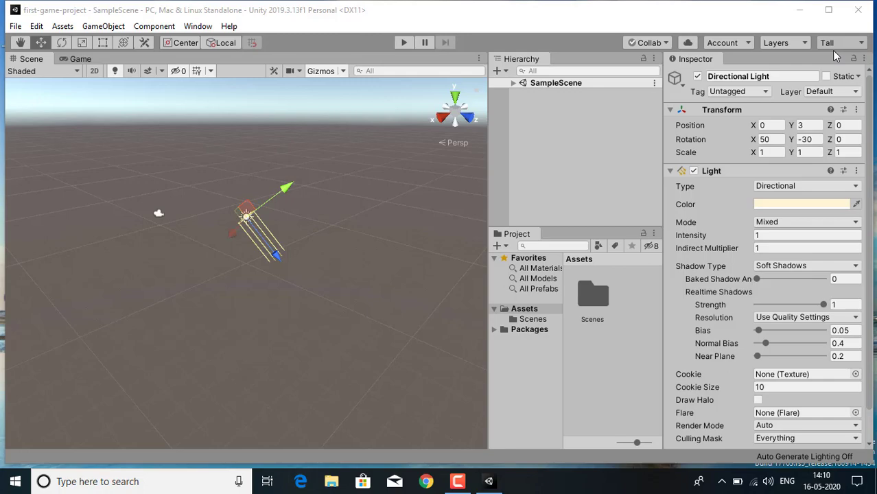
click(834, 43)
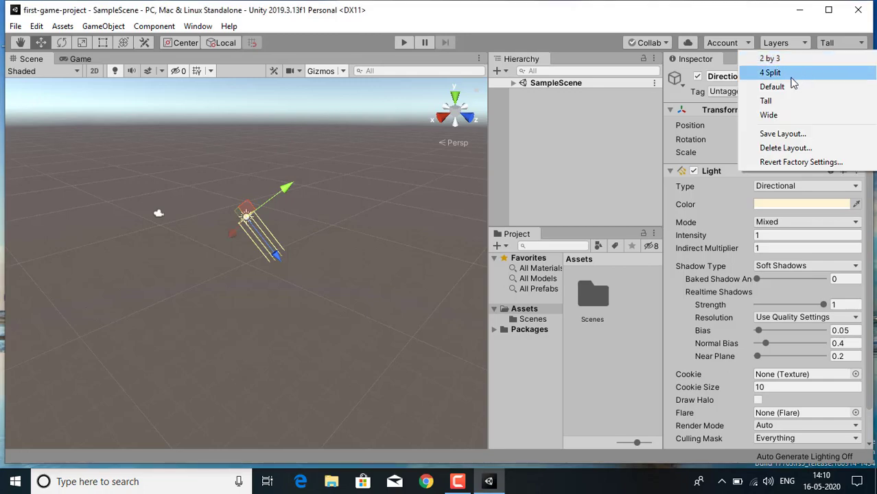
click(785, 71)
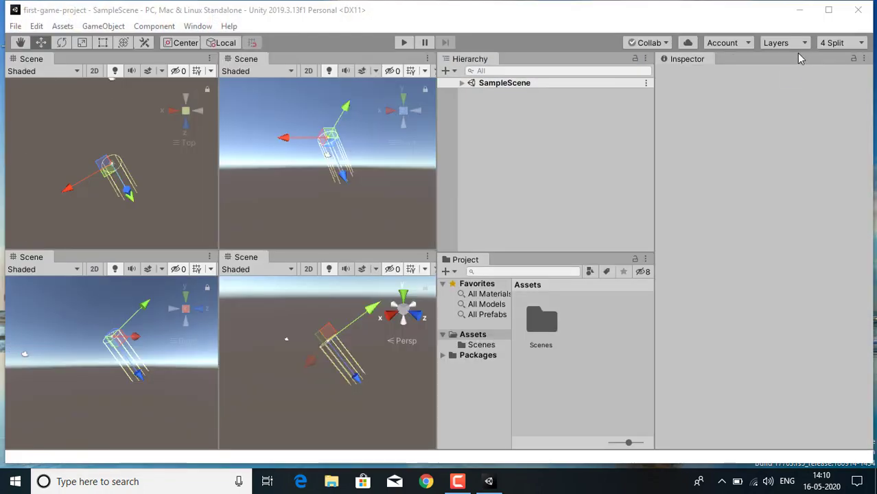
click(835, 42)
click(773, 87)
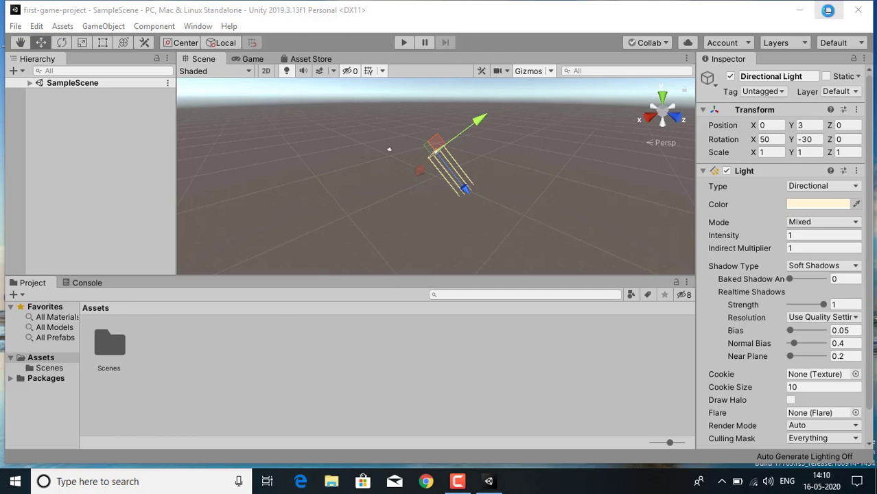
click(828, 10)
Add a Plane and a Cube to the scene from the Hierarchy's 3D Object menu.
right_click(51, 137)
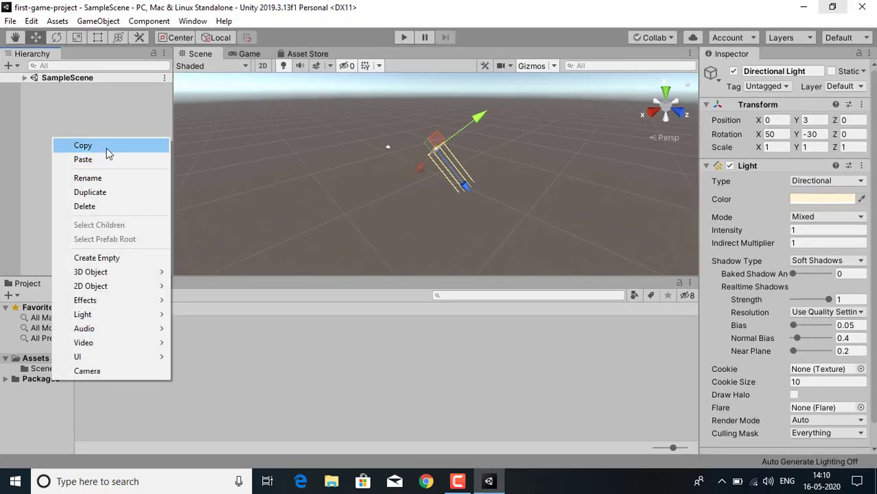
mouse_move(121, 268)
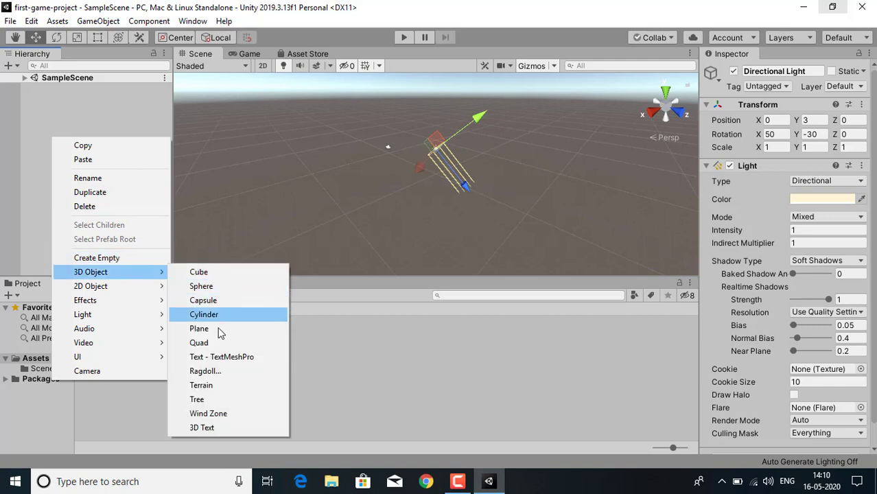
click(303, 252)
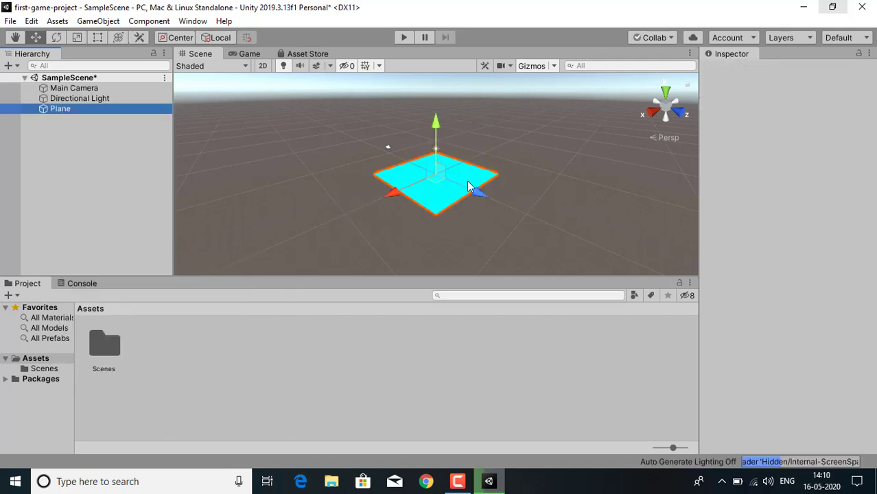
scroll(466, 172, up, 5)
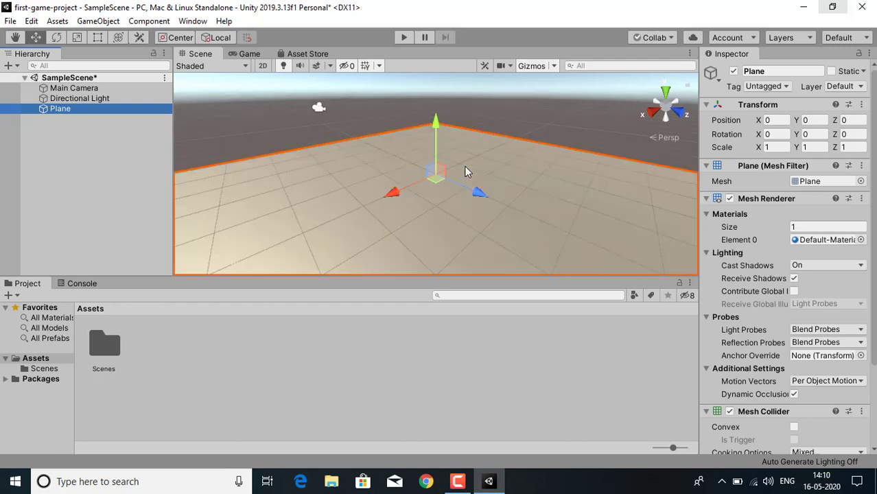
right_click(63, 129)
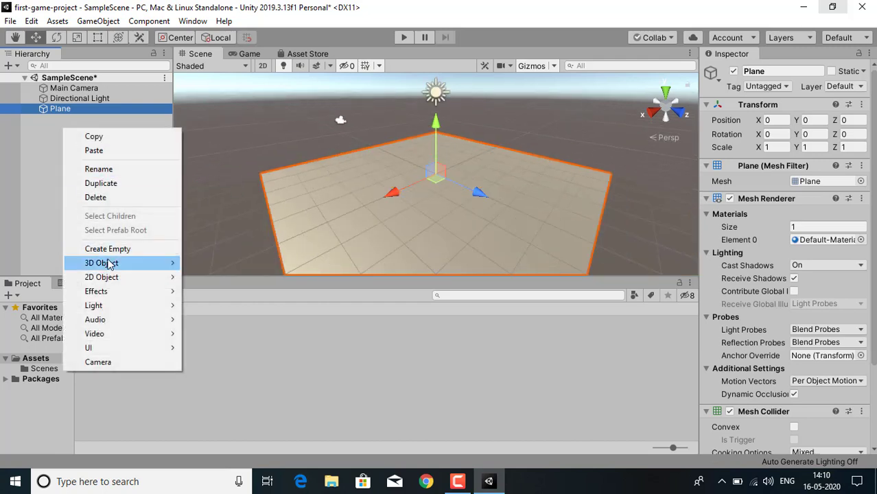
mouse_move(112, 263)
click(248, 265)
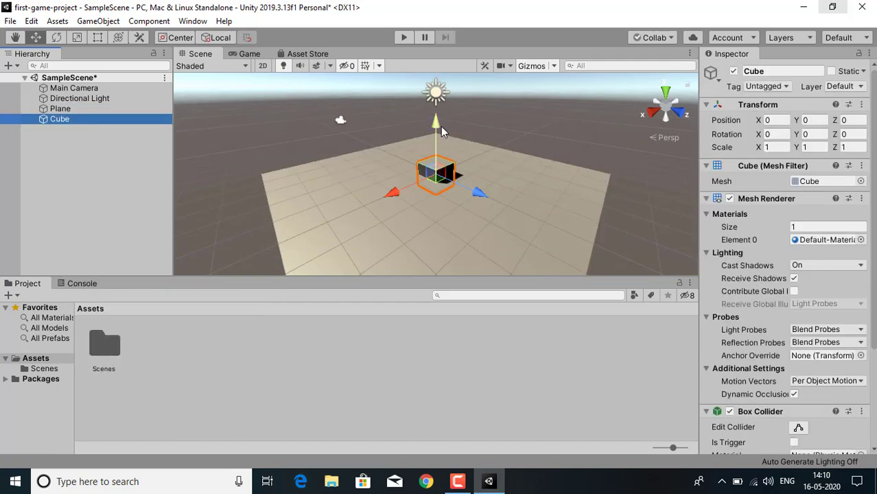
Raise the cube to Y 0.84 and move the Main Camera forward to Z -2.29.
drag(441, 126, 420, 118)
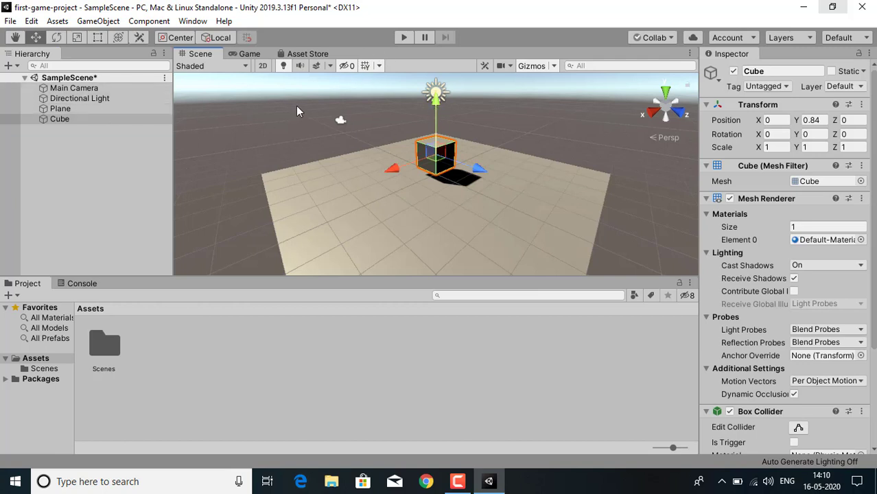
click(73, 90)
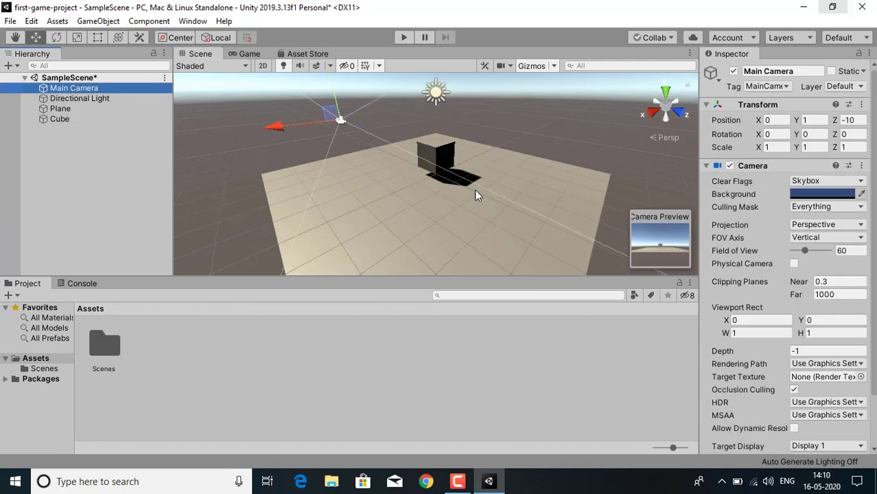
click(361, 129)
drag(361, 129, 394, 147)
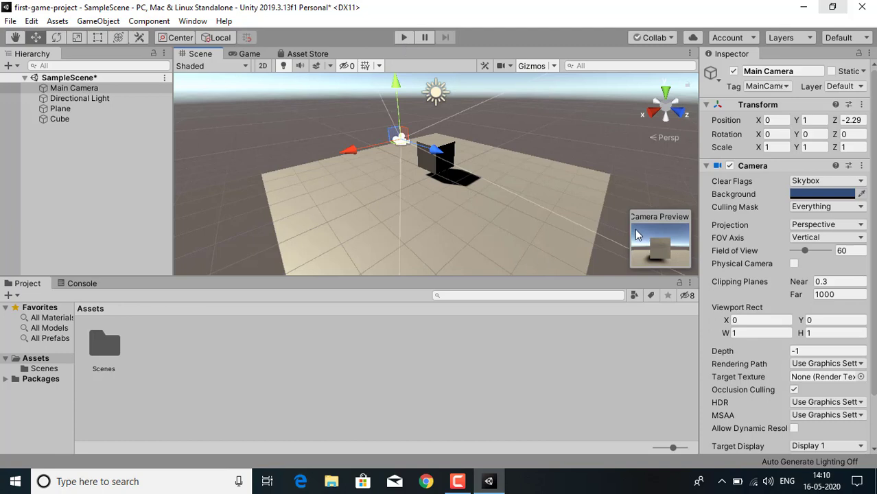
Play the scene to view the cube on the plane in Game view, then stop it.
click(403, 37)
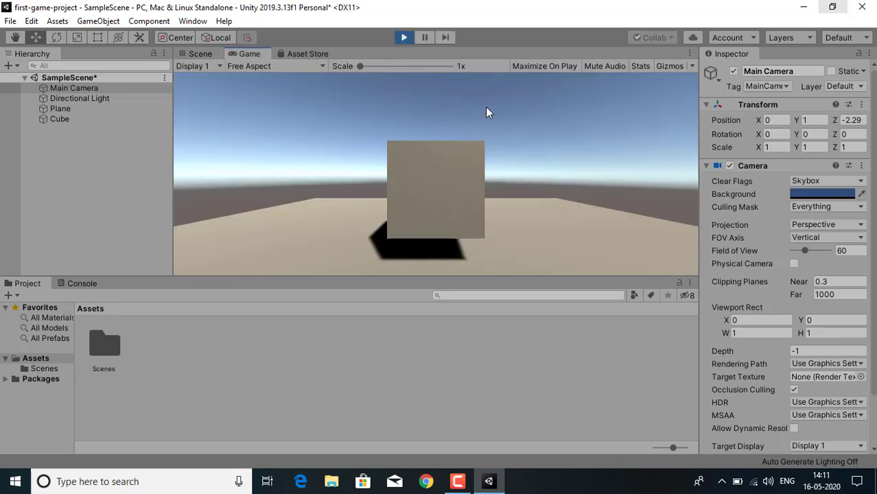
click(402, 40)
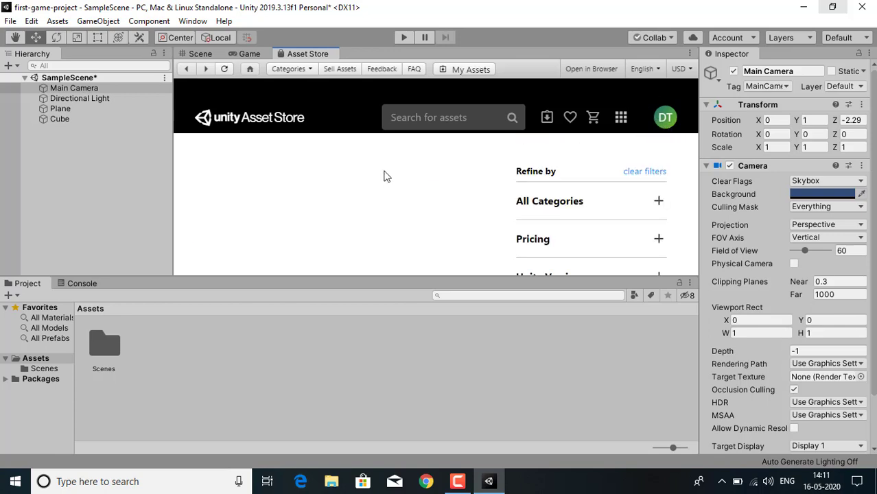
Search the Asset Store for nature assets, which shows the You Are Currently Offline notice.
click(421, 117)
text(nature pa)
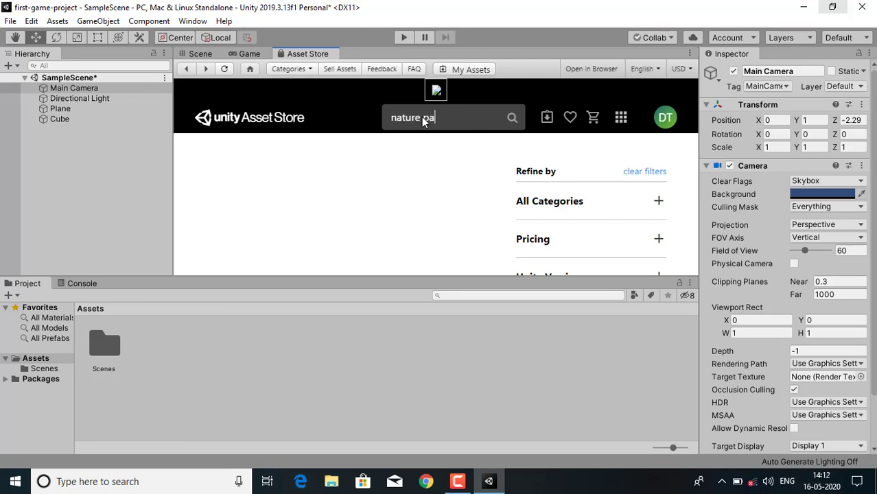
text(ck)
click(508, 120)
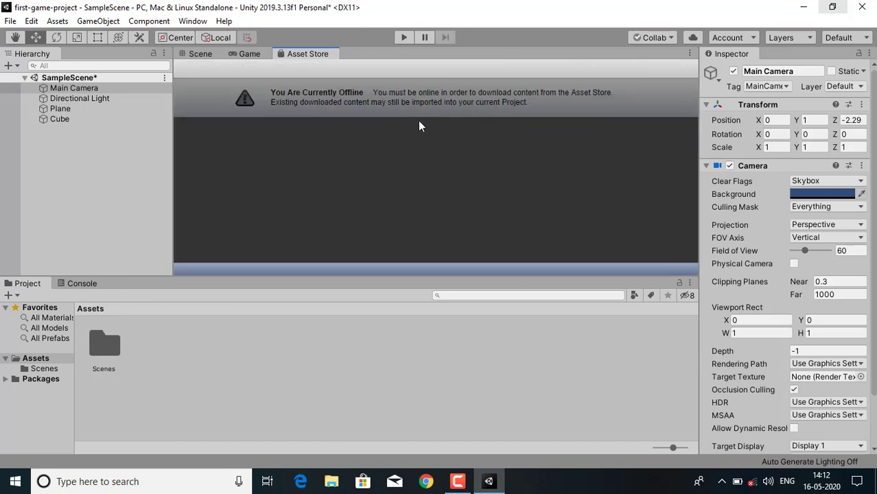
mouse_move(753, 489)
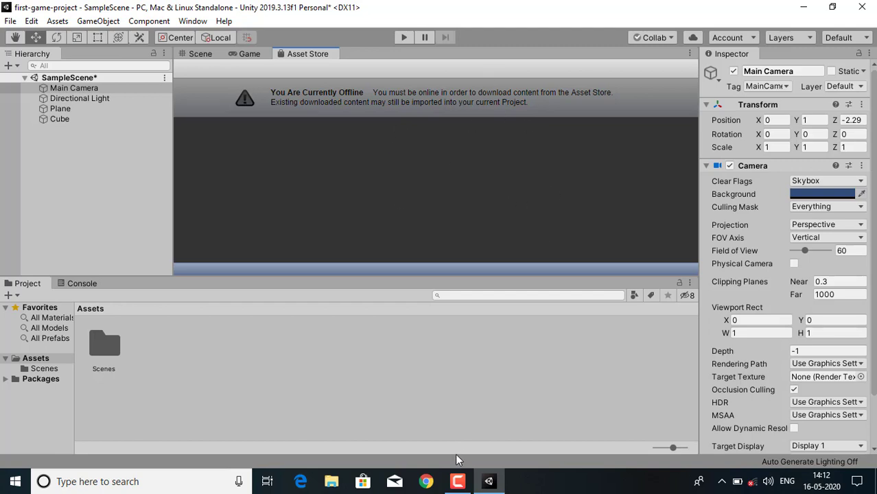
click(457, 481)
click(814, 432)
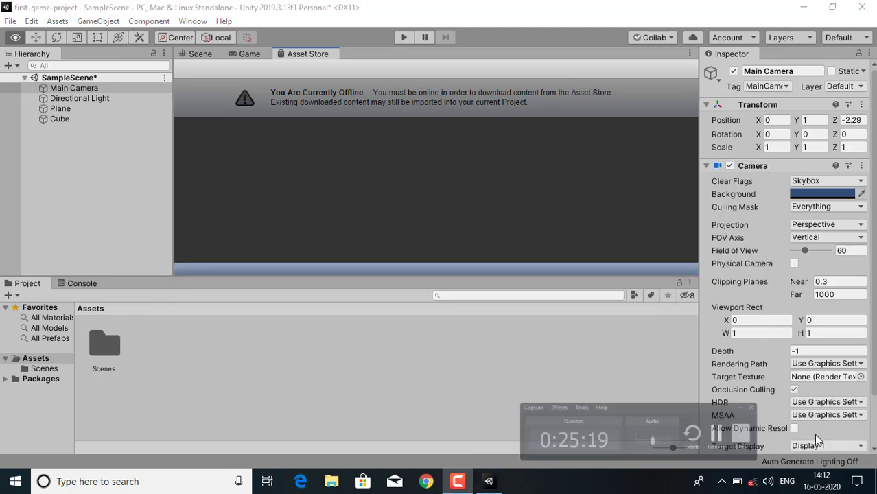